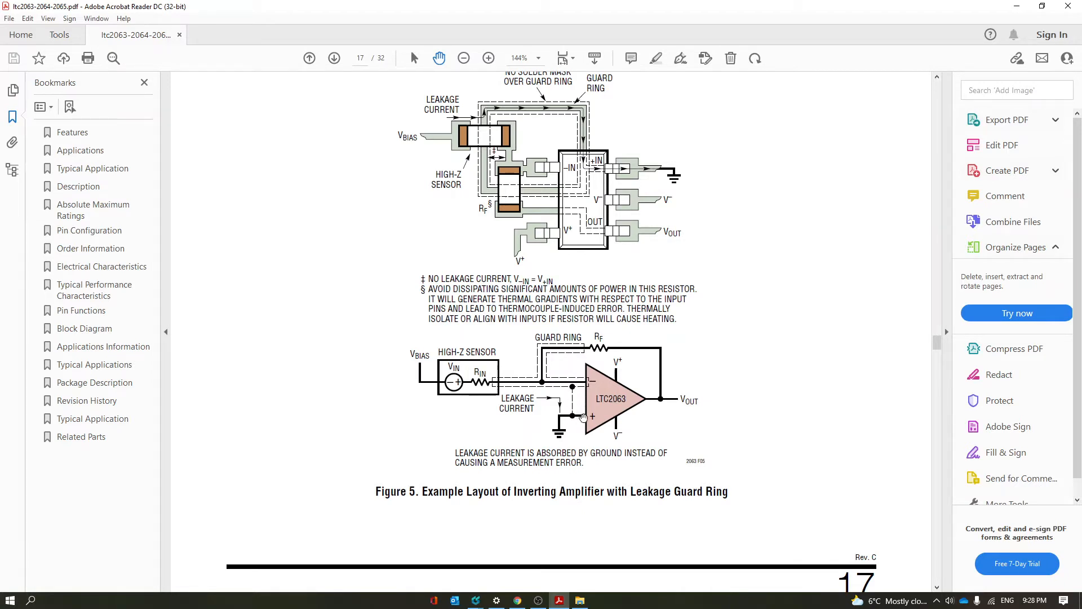
Switch from the LTC2063 datasheet's guard-ring figure to CircuitStudio and widen the PCB view beside the schematic
{"action": "left_click_drag", "start_coordinate": [511, 279], "coordinate": [521, 379]}
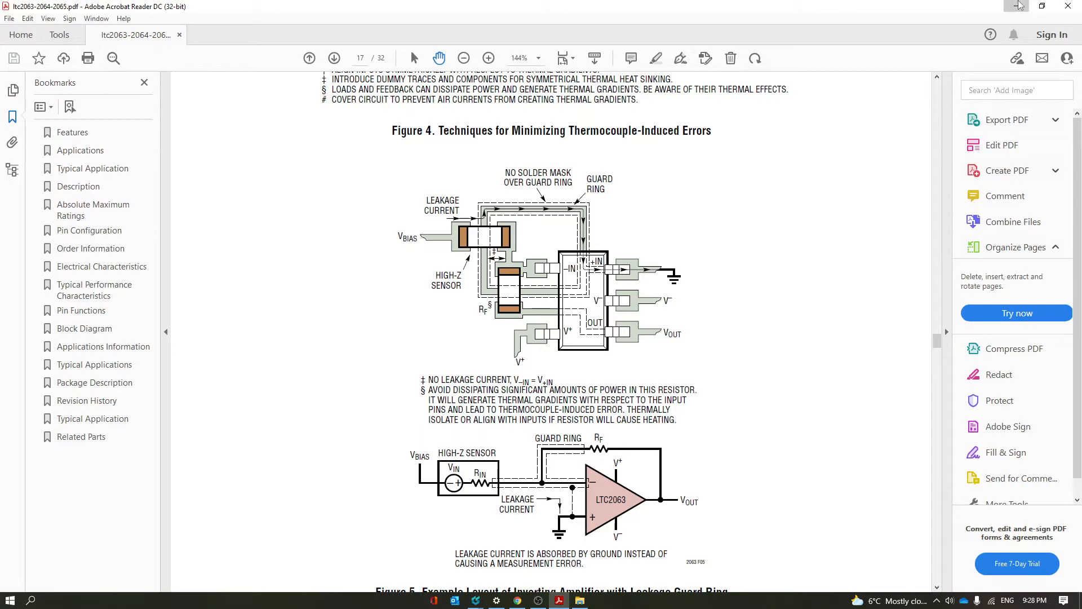
{"action": "left_click", "coordinate": [1019, 6]}
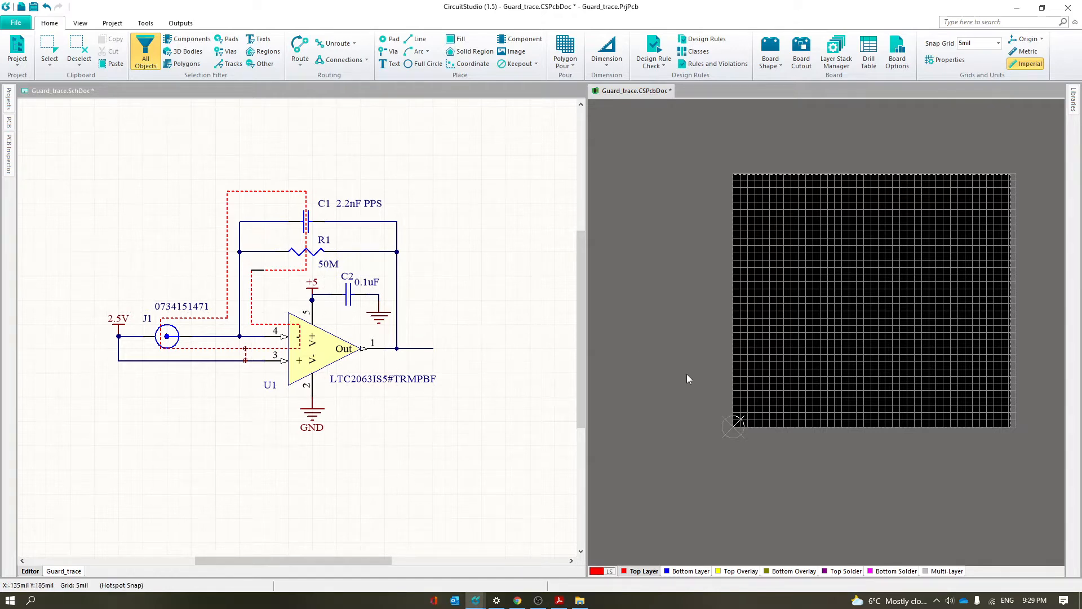
{"action": "right_click_drag", "start_coordinate": [641, 296], "coordinate": [593, 300]}
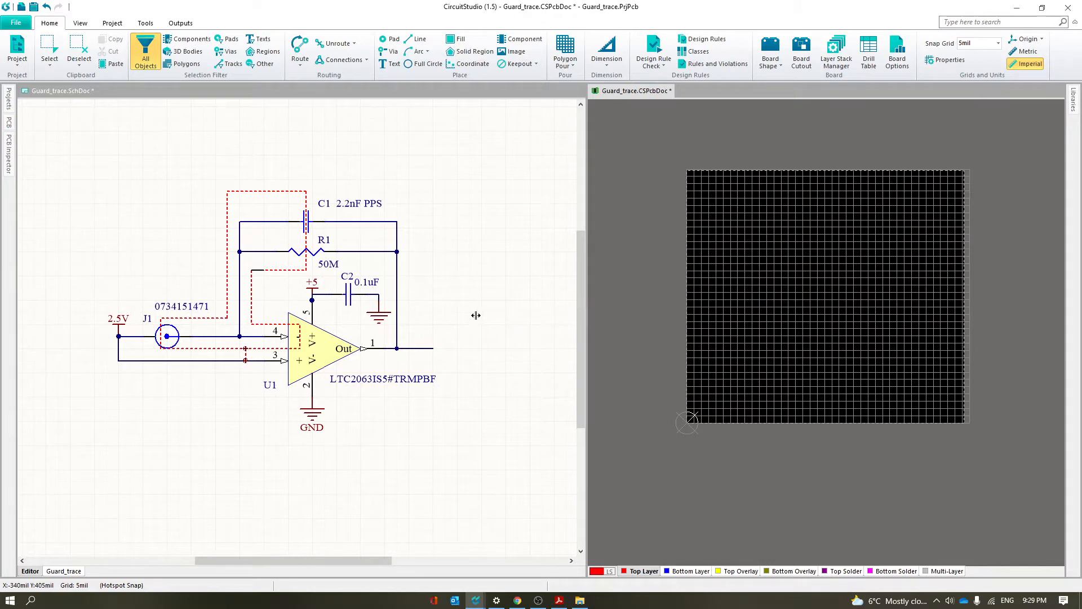
{"action": "left_click_drag", "start_coordinate": [472, 315], "coordinate": [474, 316]}
{"action": "right_click_drag", "start_coordinate": [679, 343], "coordinate": [688, 363]}
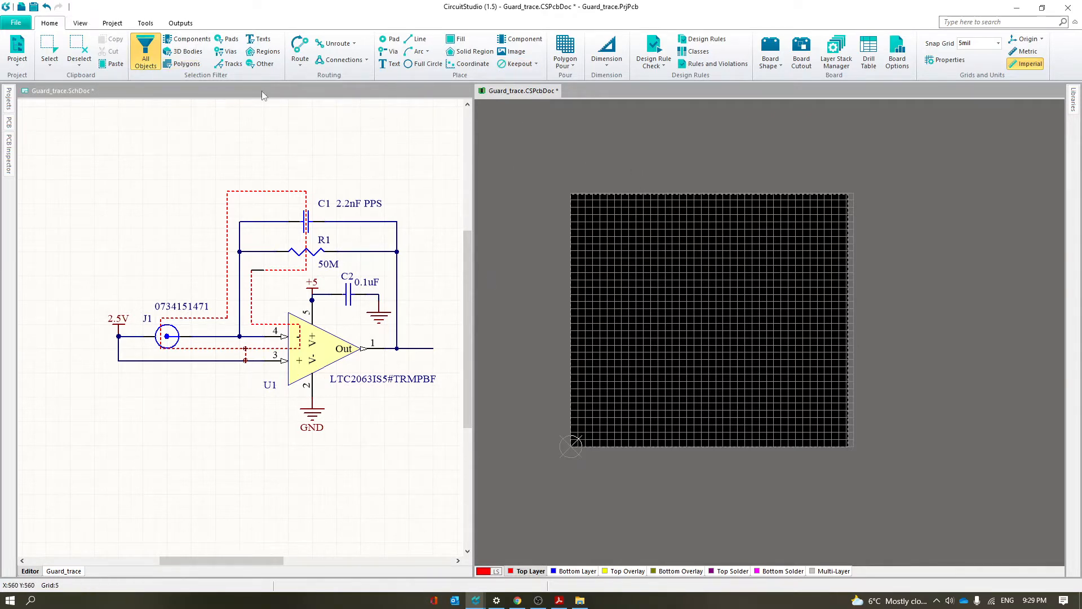
Import all changes from Guard_trace.PrjPcb into the PCB document and close the change order
{"action": "left_click", "coordinate": [17, 50]}
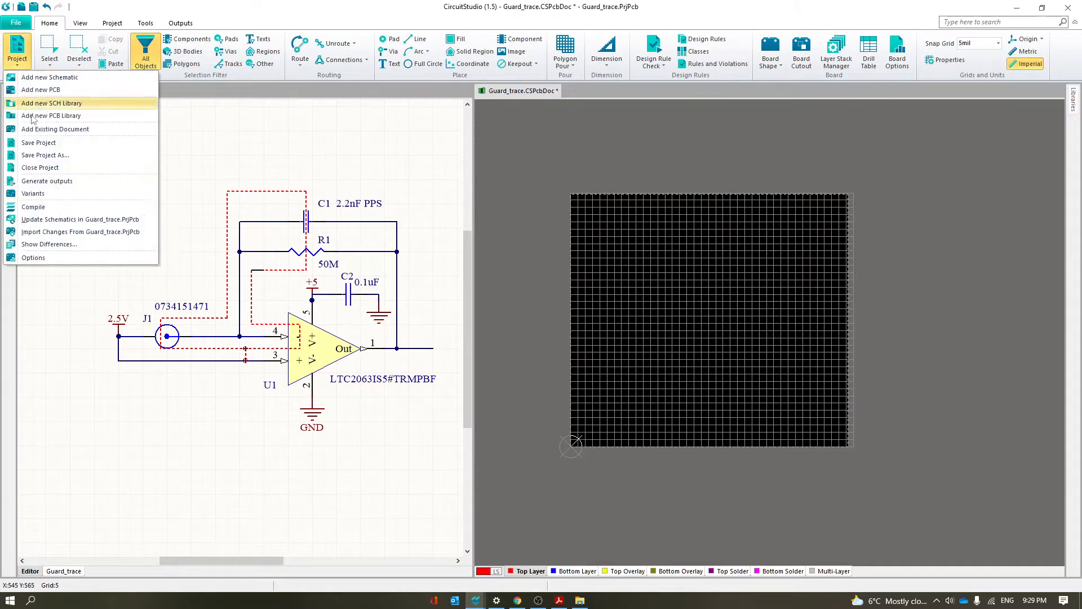
{"action": "left_click", "coordinate": [82, 233]}
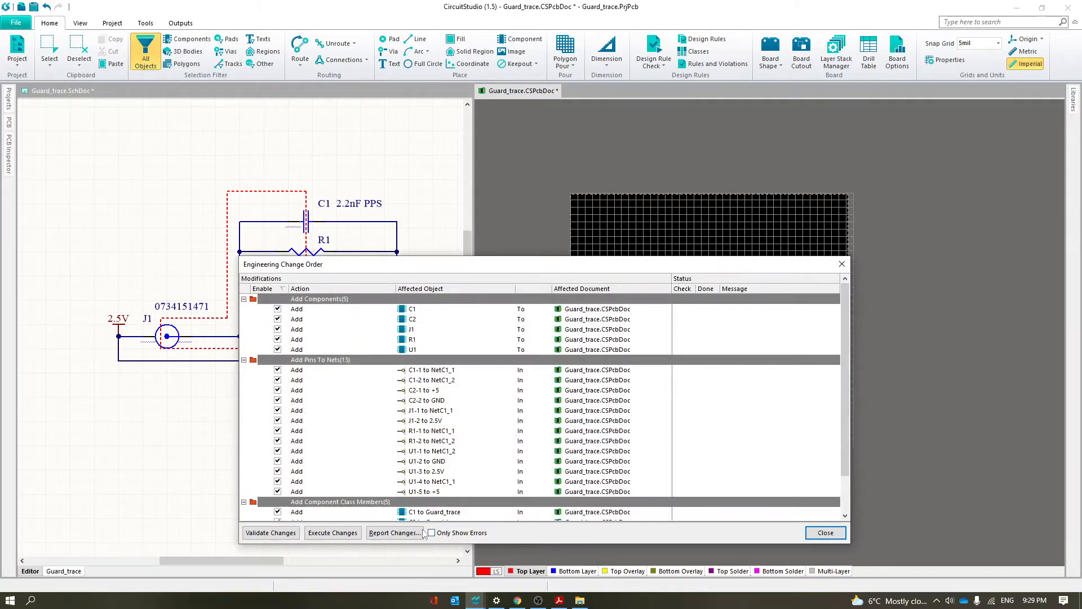
{"action": "left_click", "coordinate": [334, 533]}
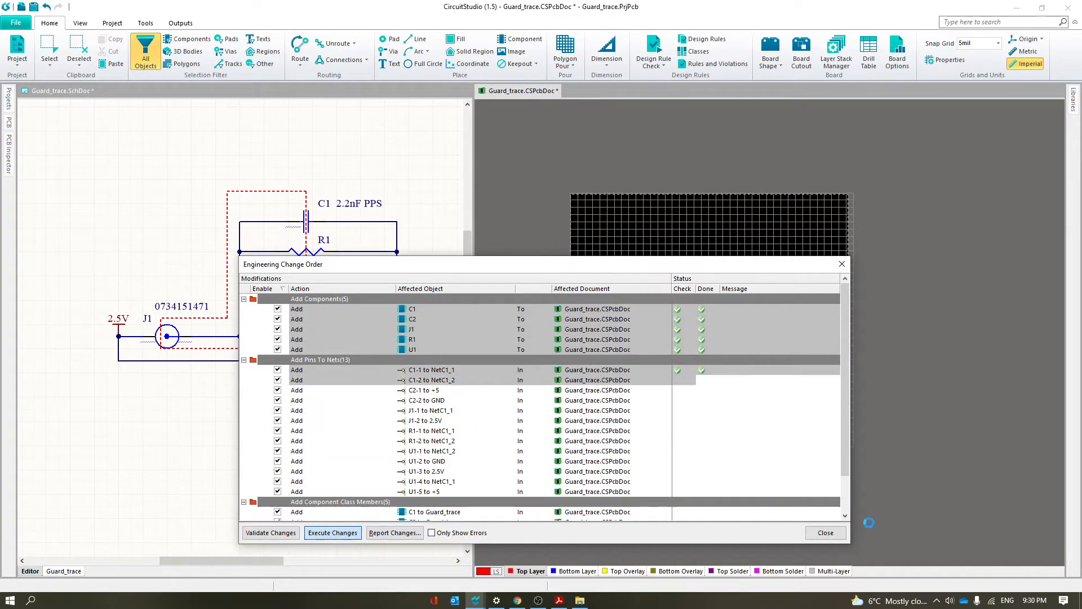
{"action": "left_click", "coordinate": [814, 536]}
Place connector J1 near the board's upper middle and op-amp U1, rotated 90 degrees, below and right of it
{"action": "right_click_drag", "start_coordinate": [965, 500], "coordinate": [921, 450]}
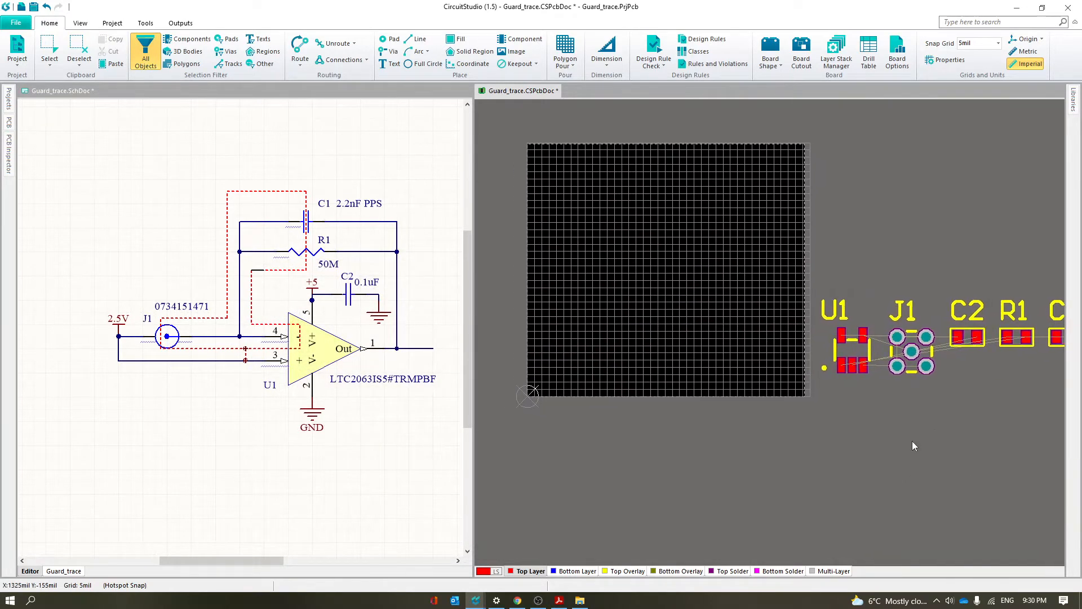
{"action": "left_click_drag", "start_coordinate": [929, 367], "coordinate": [670, 204]}
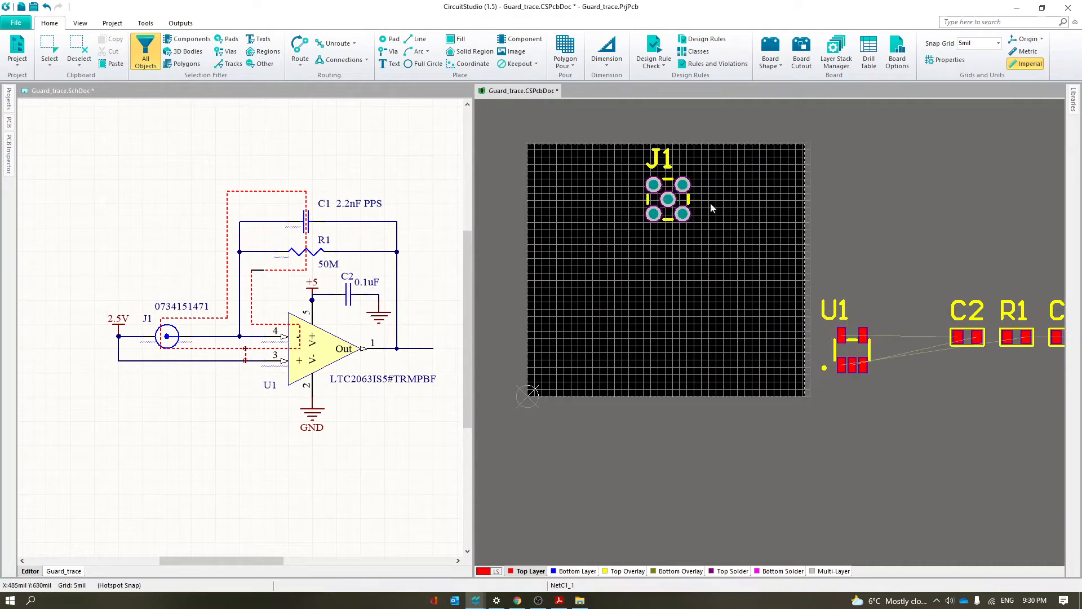
{"action": "left_click_drag", "start_coordinate": [856, 350], "coordinate": [709, 275]}
{"action": "key", "text": "space"}
Place C2 just below U1, and stand R1 and C1 upright side by side to the left of U1
{"action": "left_click_drag", "start_coordinate": [970, 341], "coordinate": [715, 316]}
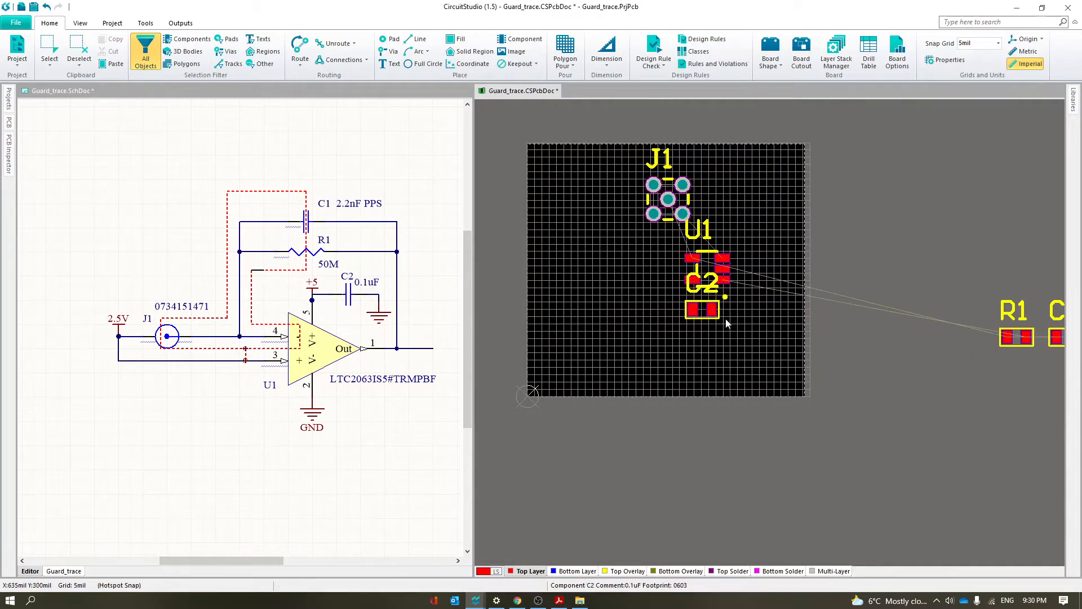
{"action": "left_click_drag", "start_coordinate": [1019, 337], "coordinate": [658, 268]}
{"action": "key", "text": "space"}
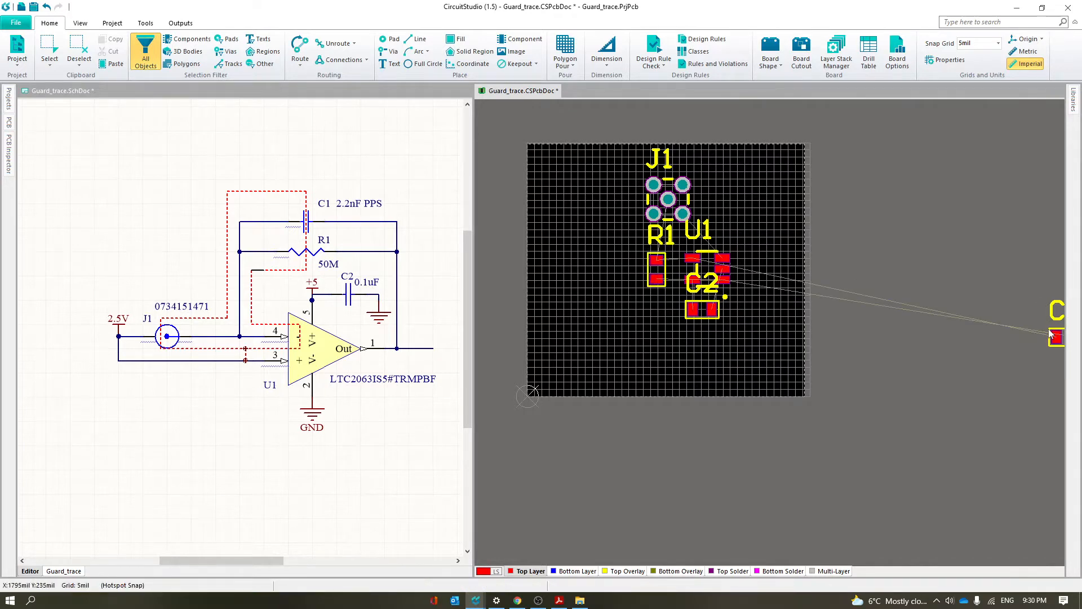
{"action": "left_click_drag", "start_coordinate": [1051, 334], "coordinate": [630, 263]}
{"action": "key", "text": "space"}
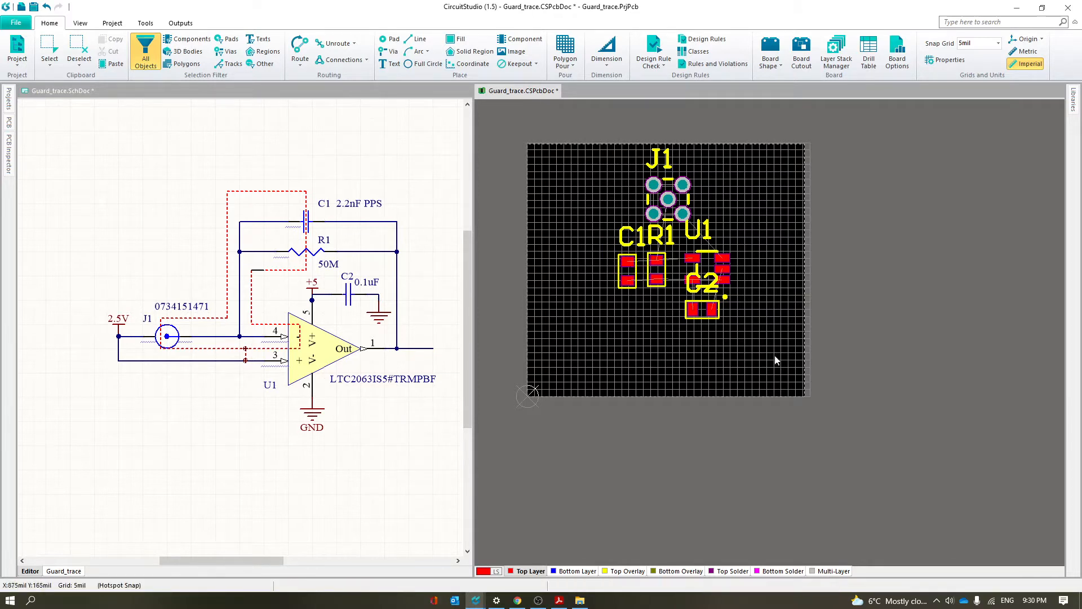
Set the J1, C1, R1, U1 and C2 designators to 20 mil text height and 5 mil text width
{"action": "left_click", "coordinate": [658, 161]}
{"action": "left_click", "coordinate": [630, 235], "text": "shift"}
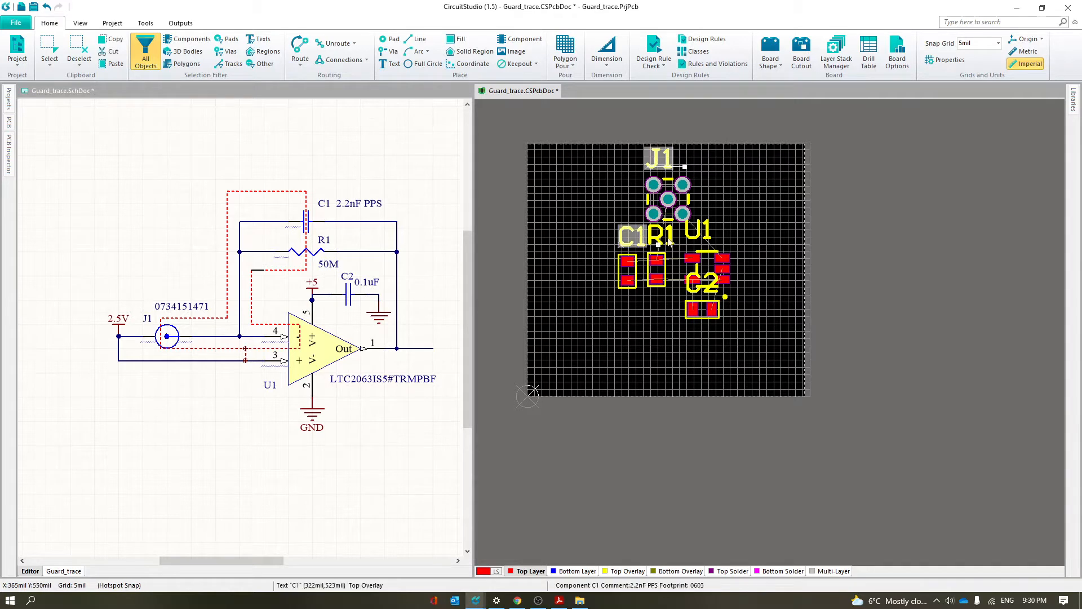
{"action": "left_click", "coordinate": [661, 235], "text": "shift"}
{"action": "left_click", "coordinate": [698, 230], "text": "shift"}
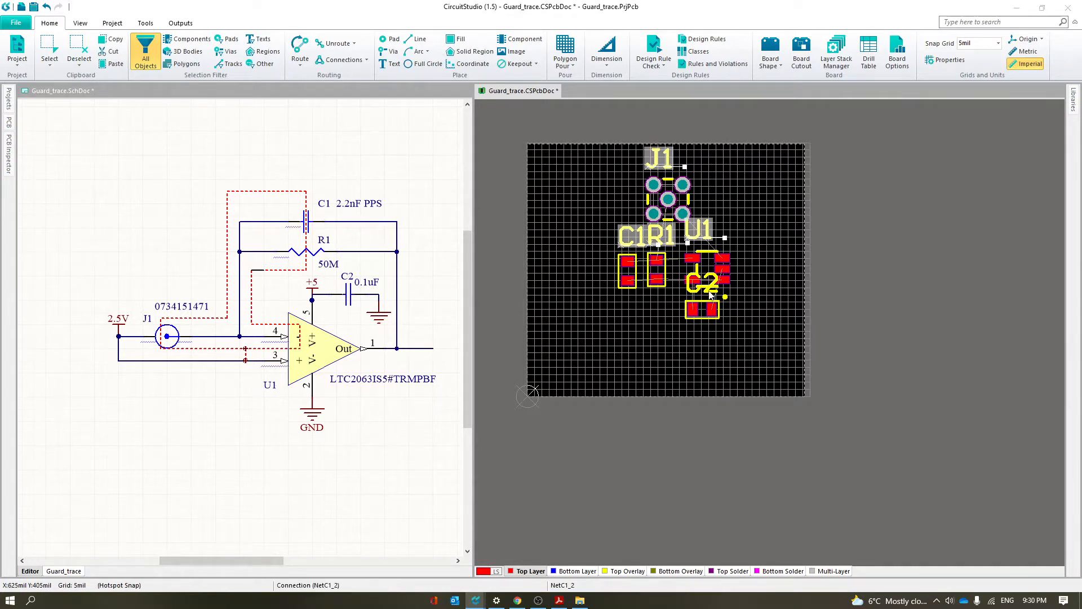
{"action": "left_click", "coordinate": [698, 291], "text": "shift"}
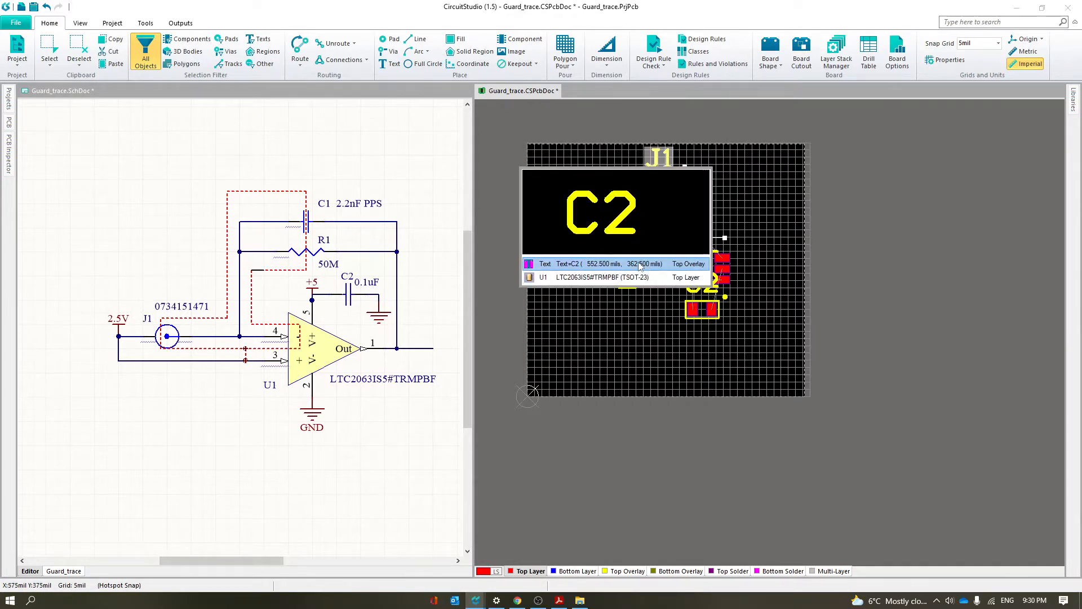
{"action": "left_click", "coordinate": [641, 264]}
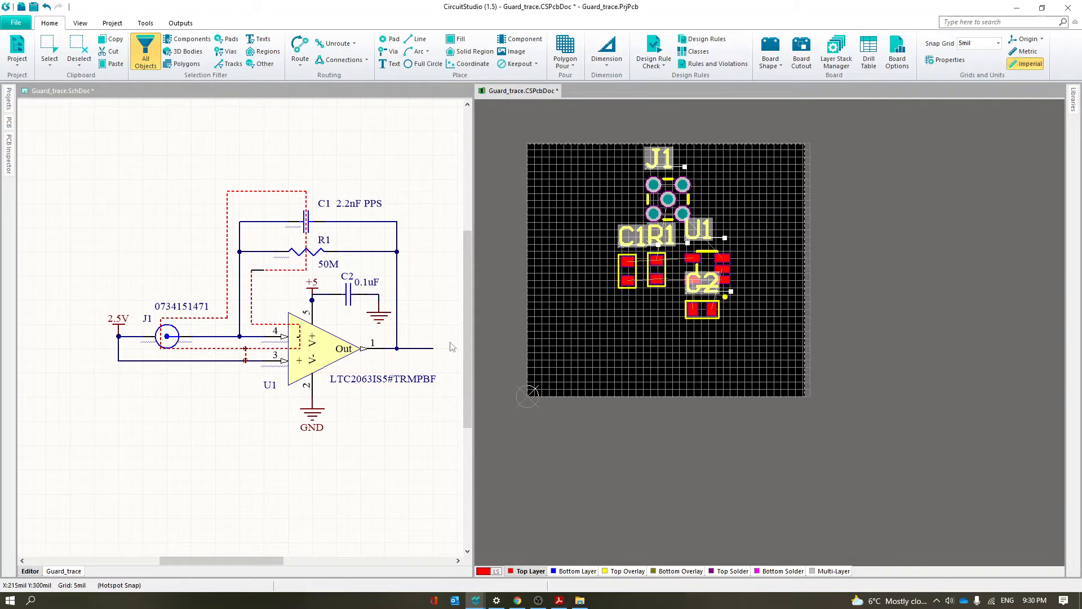
{"action": "left_click", "coordinate": [8, 149]}
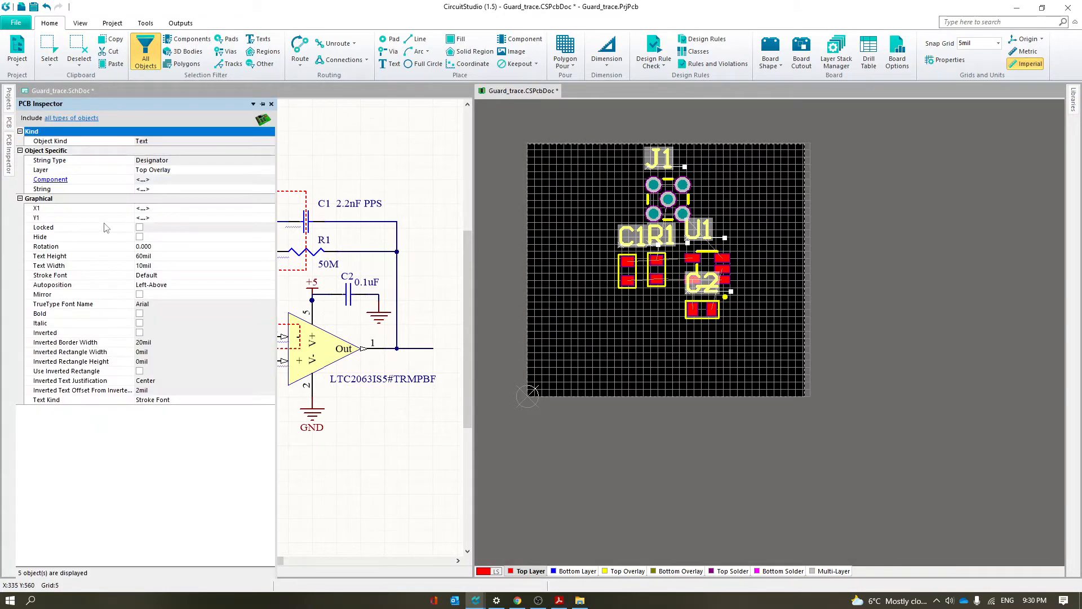
{"action": "left_click", "coordinate": [169, 255]}
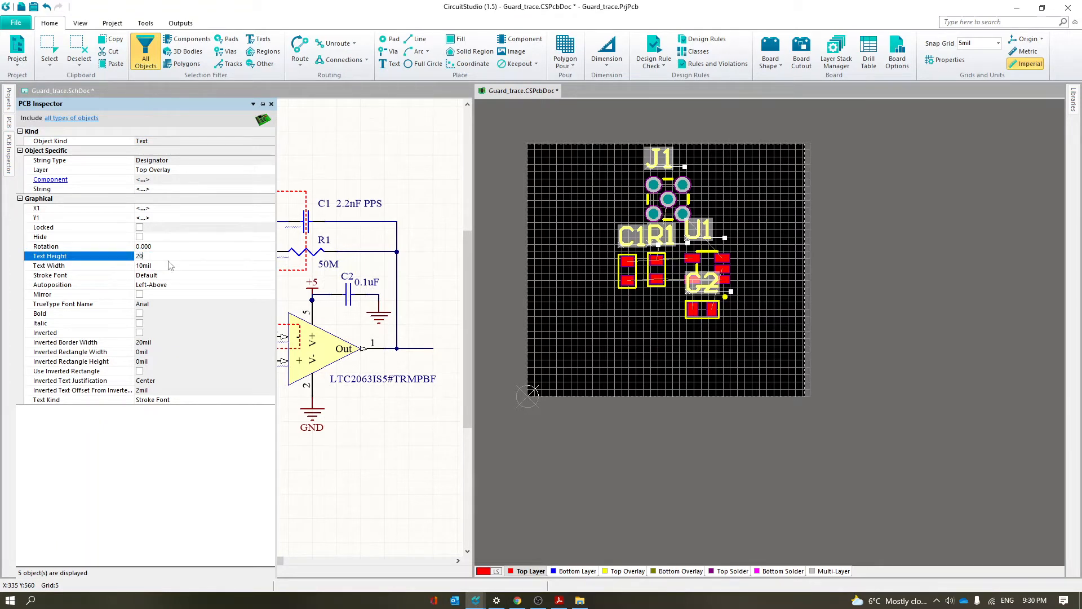
{"action": "left_click", "coordinate": [169, 267]}
{"action": "type", "text": "5mil"}
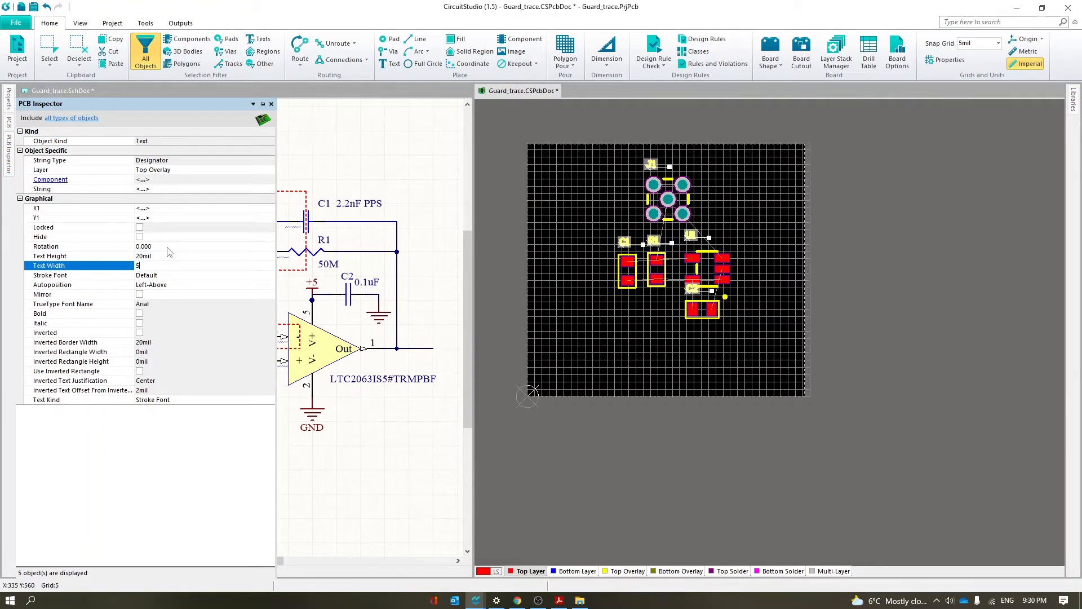
{"action": "key", "text": "Return"}
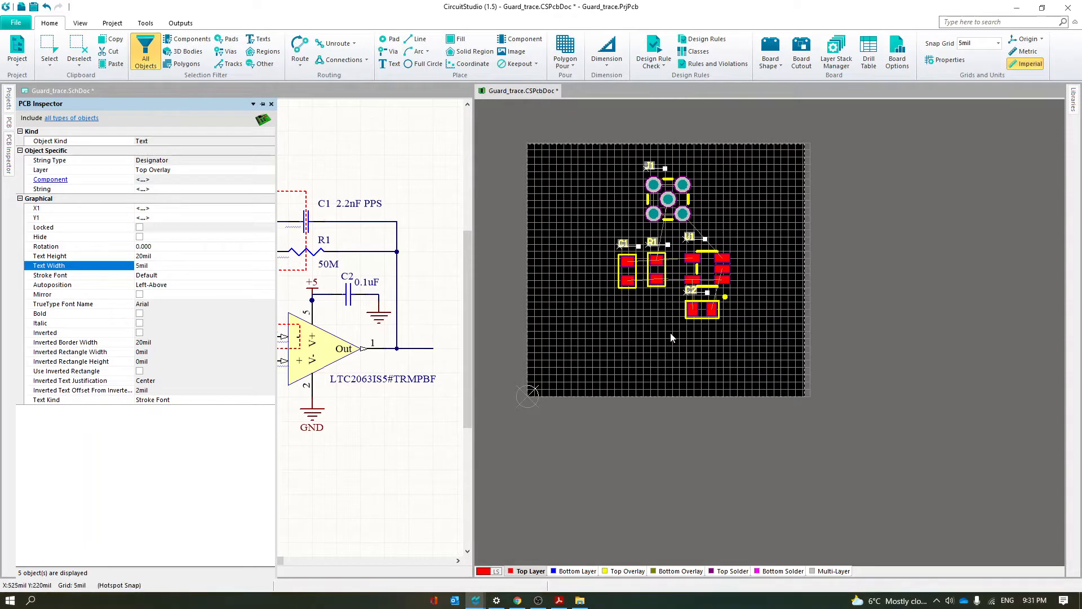
{"action": "left_click", "coordinate": [646, 348]}
Refine the component spacing, shifting J1 left above C1 and R1 and moving C2 farther below U1
{"action": "scroll", "coordinate": [691, 289], "scroll_direction": "up", "scroll_amount": 1, "text": "ctrl"}
{"action": "right_click_drag", "start_coordinate": [665, 411], "coordinate": [695, 476]}
{"action": "left_click_drag", "start_coordinate": [738, 391], "coordinate": [751, 413]}
{"action": "left_click_drag", "start_coordinate": [663, 314], "coordinate": [630, 318]}
{"action": "left_click_drag", "start_coordinate": [682, 217], "coordinate": [645, 234]}
{"action": "scroll", "coordinate": [699, 316], "scroll_direction": "up", "scroll_amount": 3, "text": "ctrl"}
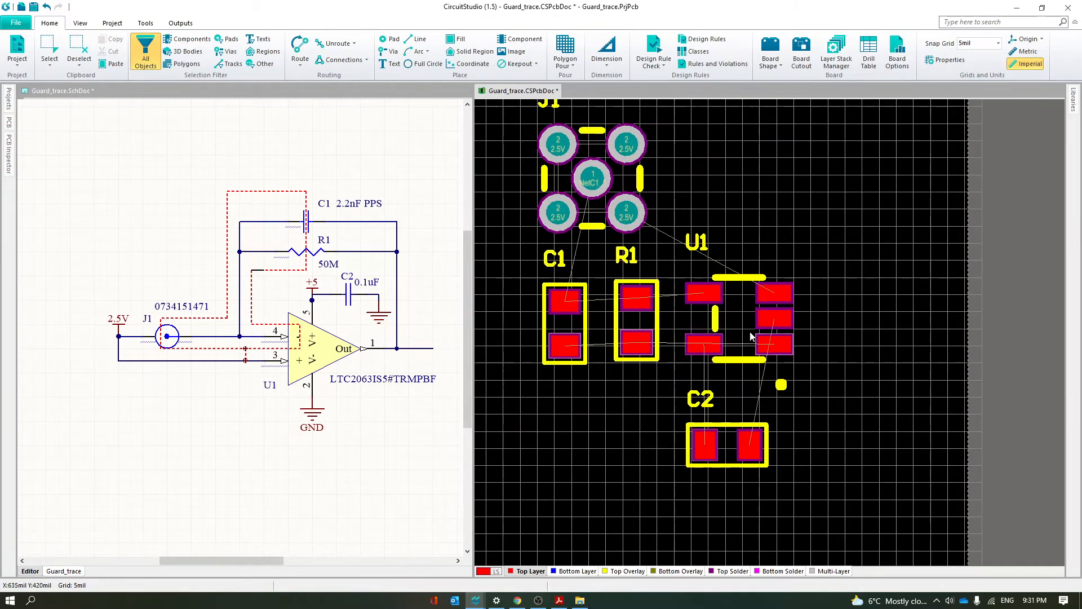
Route NetC1_2 from C1 through R1 to U1 pin 1, and NetC1_1 from C1 through R1 to U1 pin 4, on the Top Layer
{"action": "right_click_drag", "start_coordinate": [716, 341], "coordinate": [807, 380]}
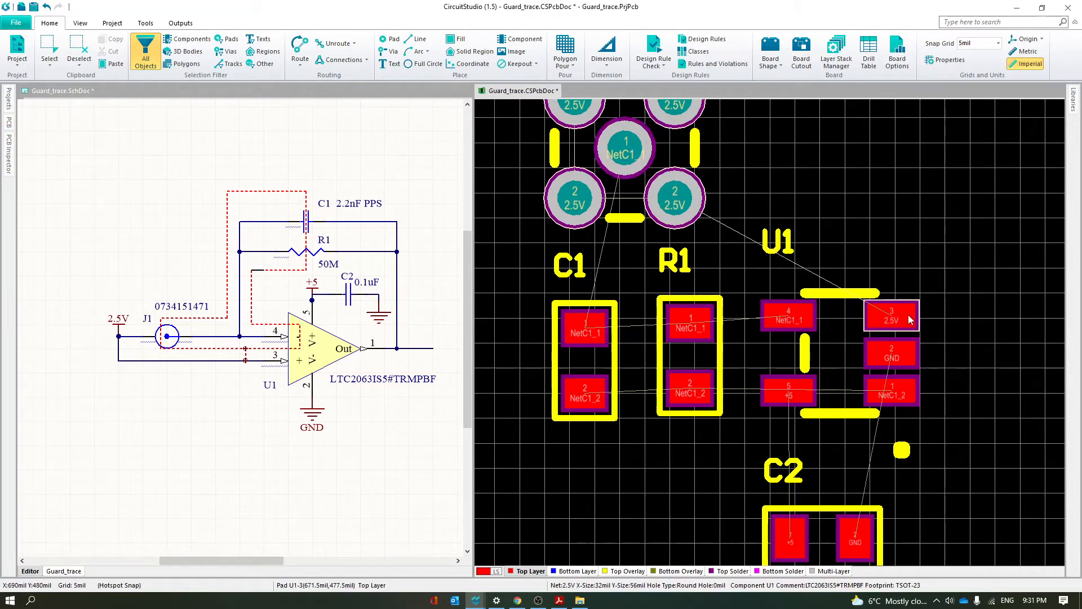
{"action": "mouse_move", "coordinate": [901, 455]}
{"action": "right_mouse_down"}
{"action": "mouse_move", "coordinate": [902, 509]}
{"action": "mouse_move", "coordinate": [895, 473]}
{"action": "right_mouse_up"}
{"action": "right_click_drag", "start_coordinate": [640, 531], "coordinate": [609, 512]}
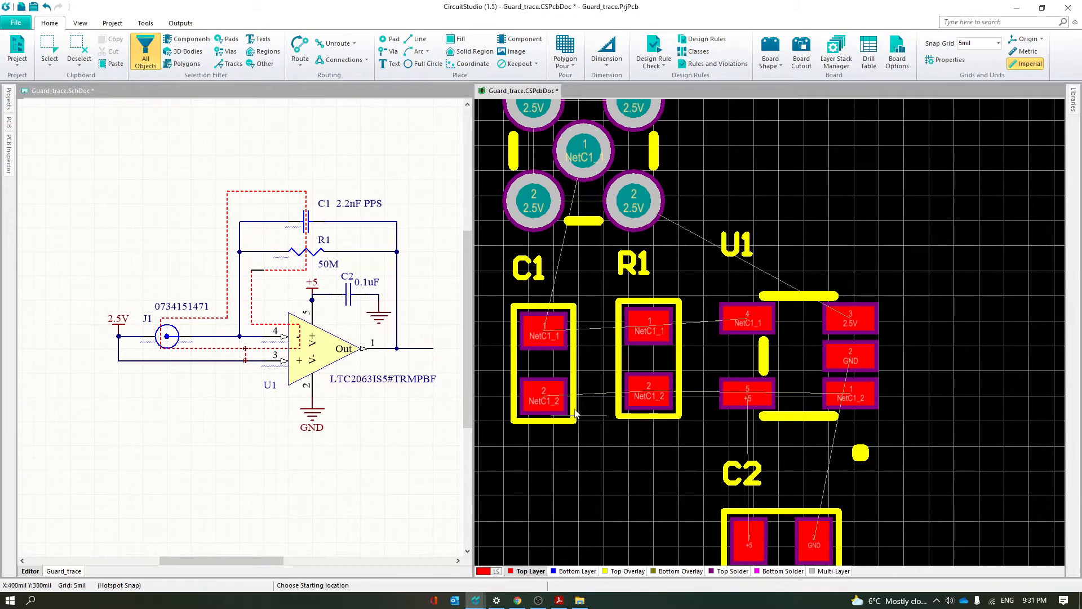
{"action": "left_click", "coordinate": [543, 400]}
{"action": "left_click", "coordinate": [642, 395]}
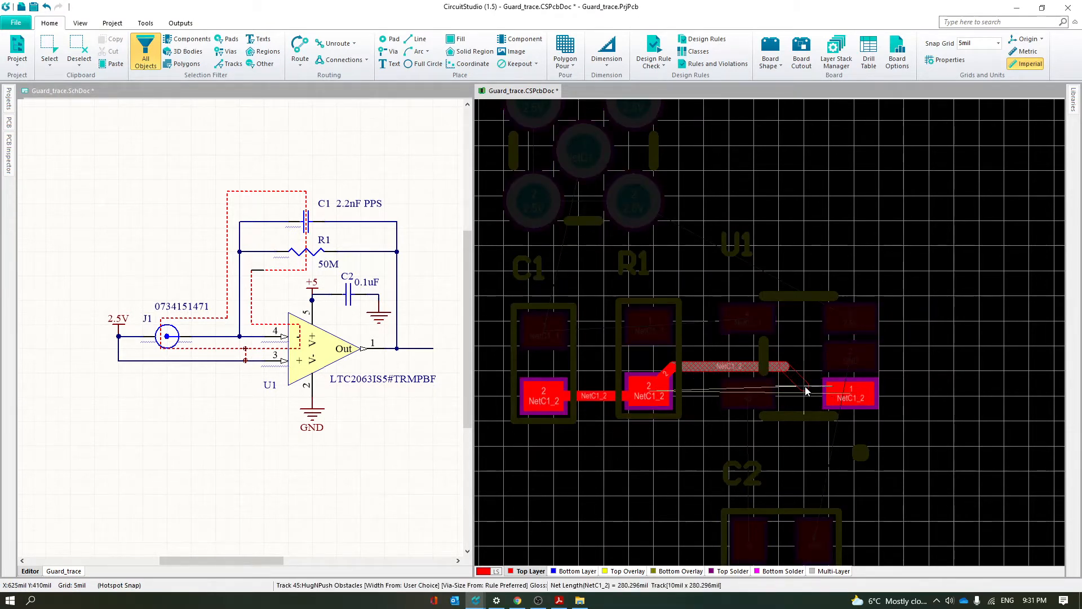
{"action": "left_click", "coordinate": [844, 401]}
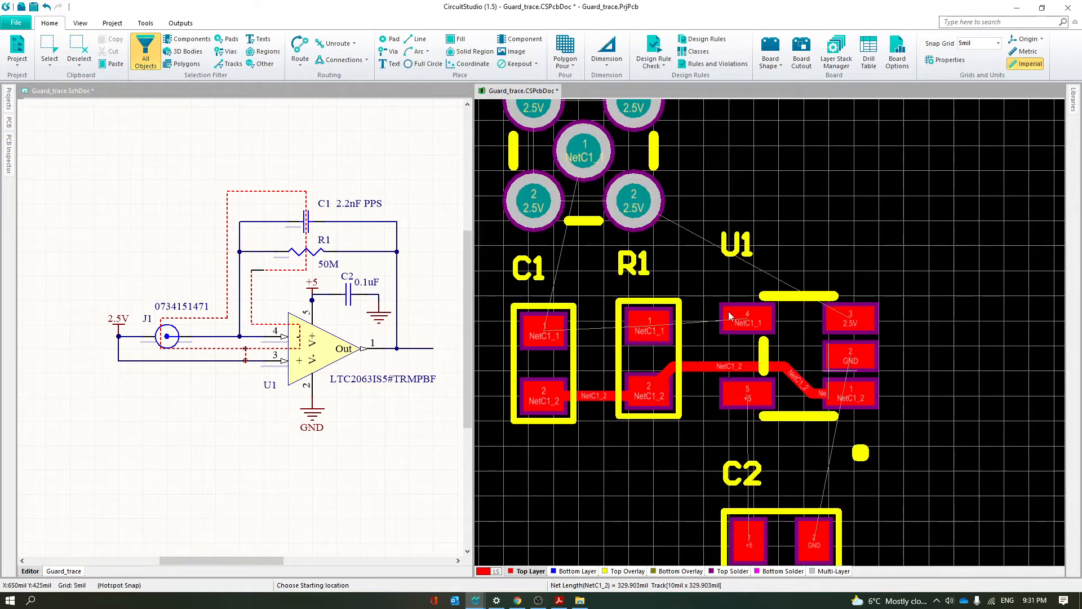
{"action": "left_click", "coordinate": [550, 334]}
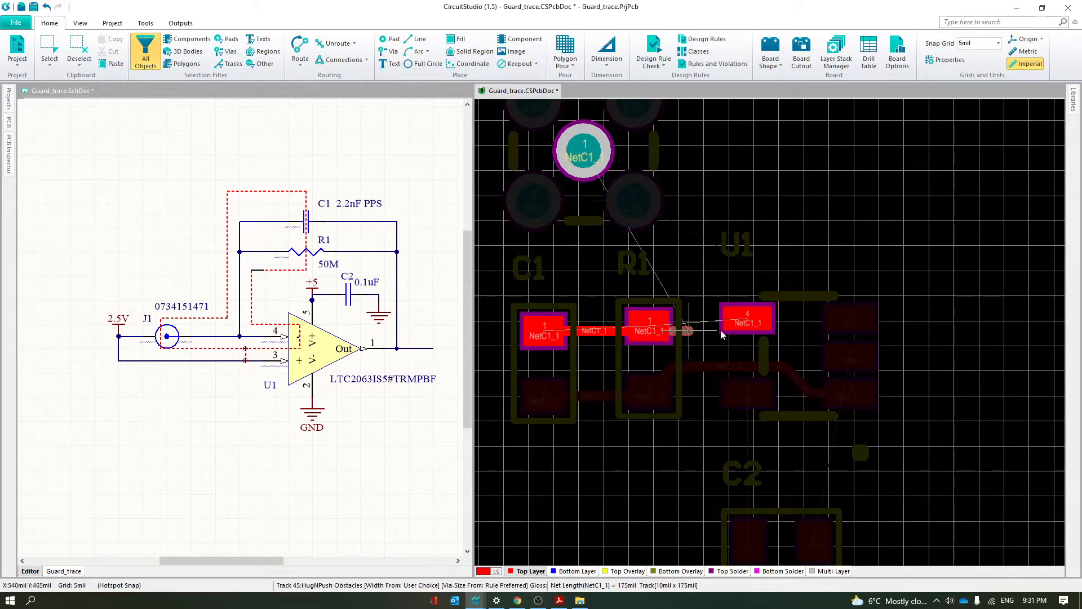
{"action": "left_click", "coordinate": [748, 321]}
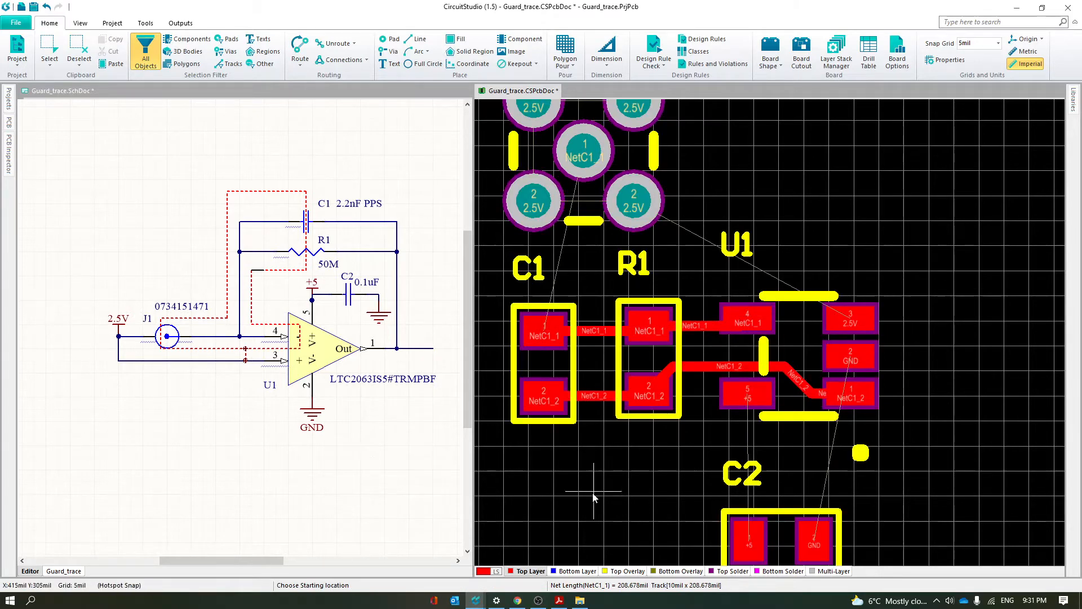
Route the 2.5V net from U1 pin 3 to J1 and around its four outer pads on the Top Layer
{"action": "scroll", "coordinate": [623, 471], "scroll_direction": "up", "scroll_amount": 1}
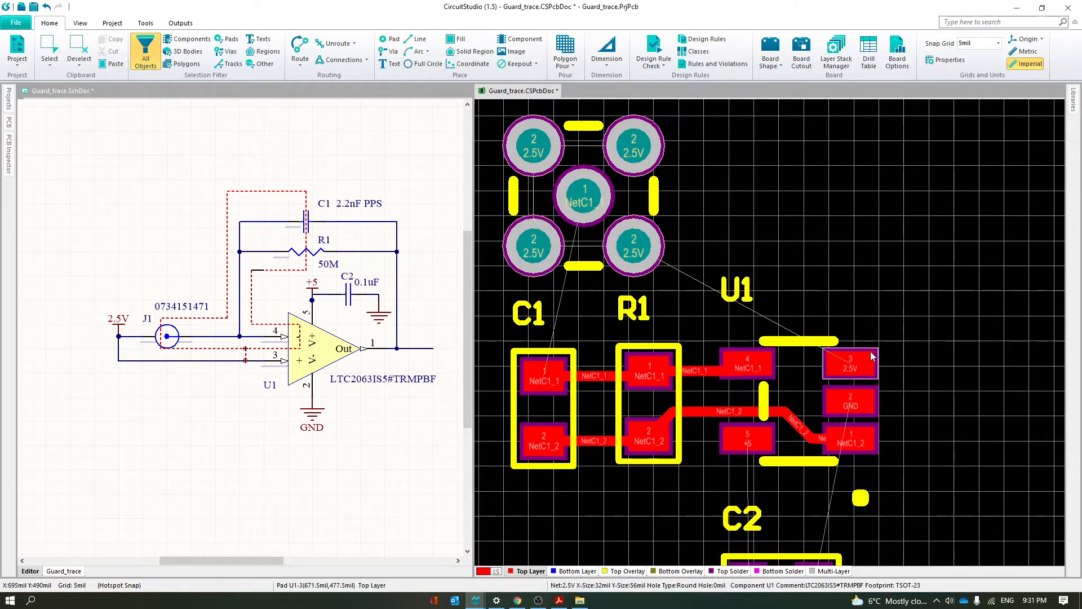
{"action": "key", "text": "ctrl+w"}
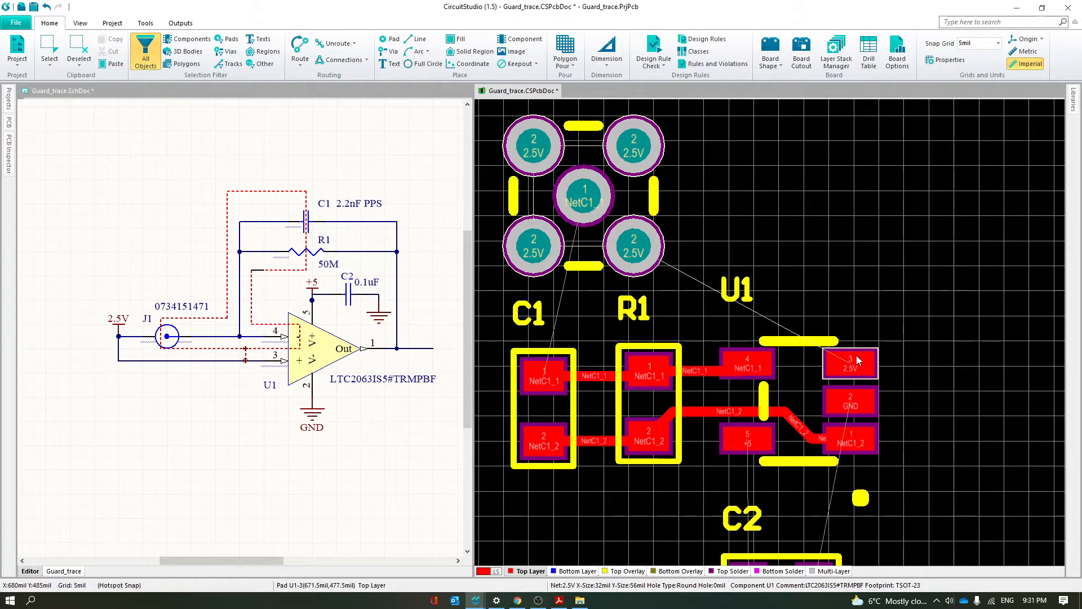
{"action": "left_click", "coordinate": [857, 355]}
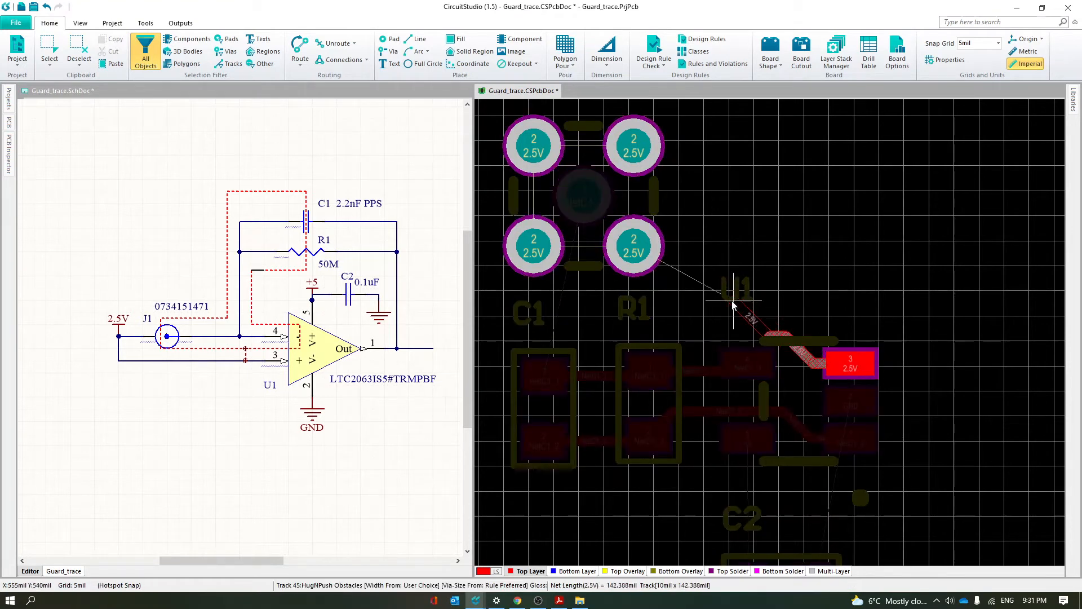
{"action": "left_click", "coordinate": [633, 248]}
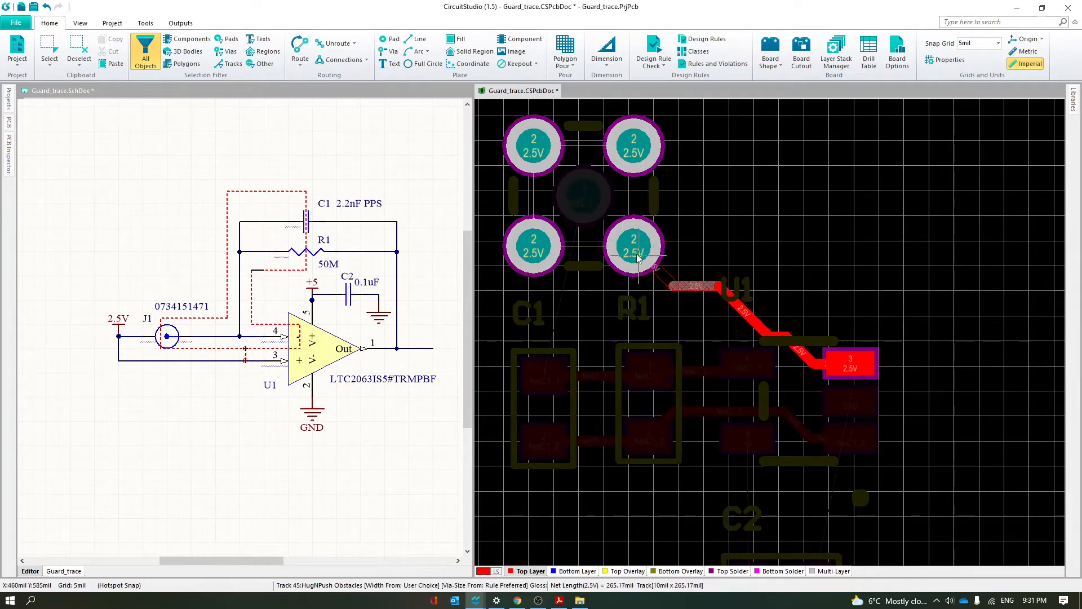
{"action": "left_click", "coordinate": [646, 153]}
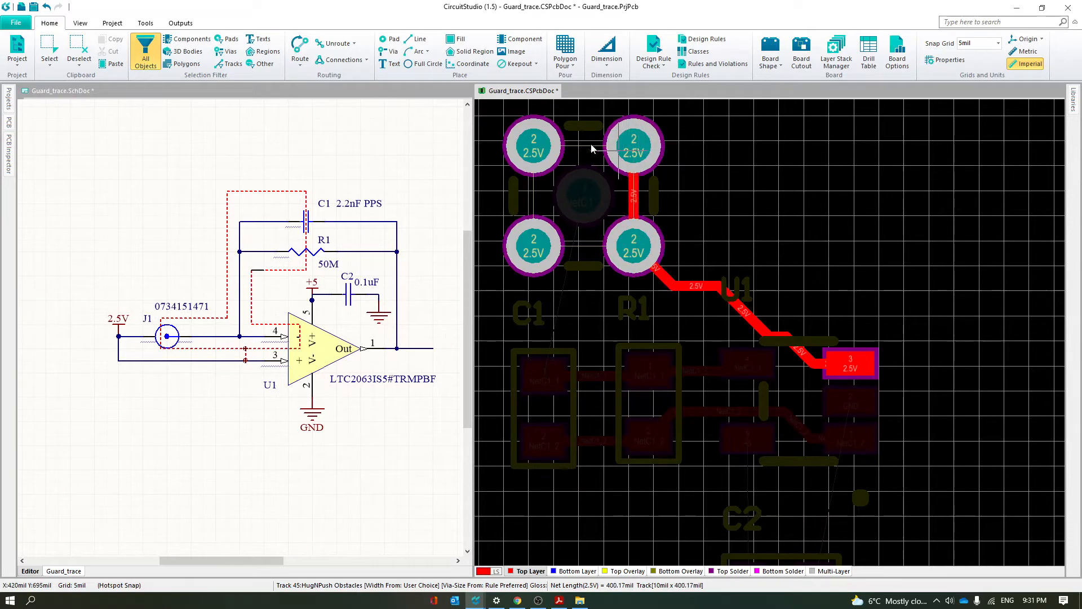
{"action": "left_click", "coordinate": [531, 254]}
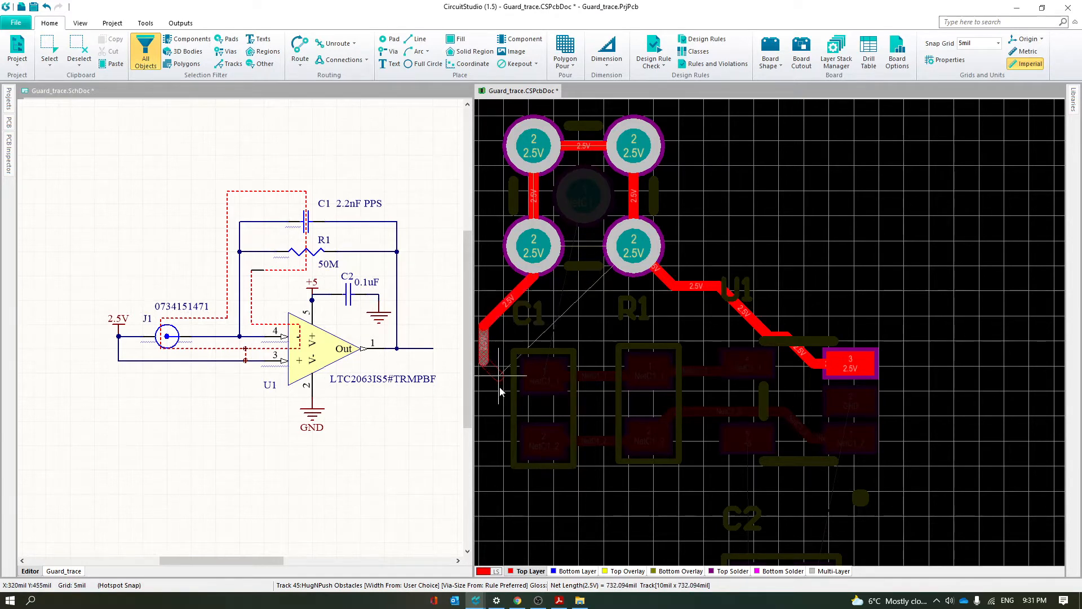
Continue the 2.5V guard trace around the left of C1, between the pad rows of C1, R1 and U1, and back to U1 pin 3
{"action": "left_click", "coordinate": [494, 407]}
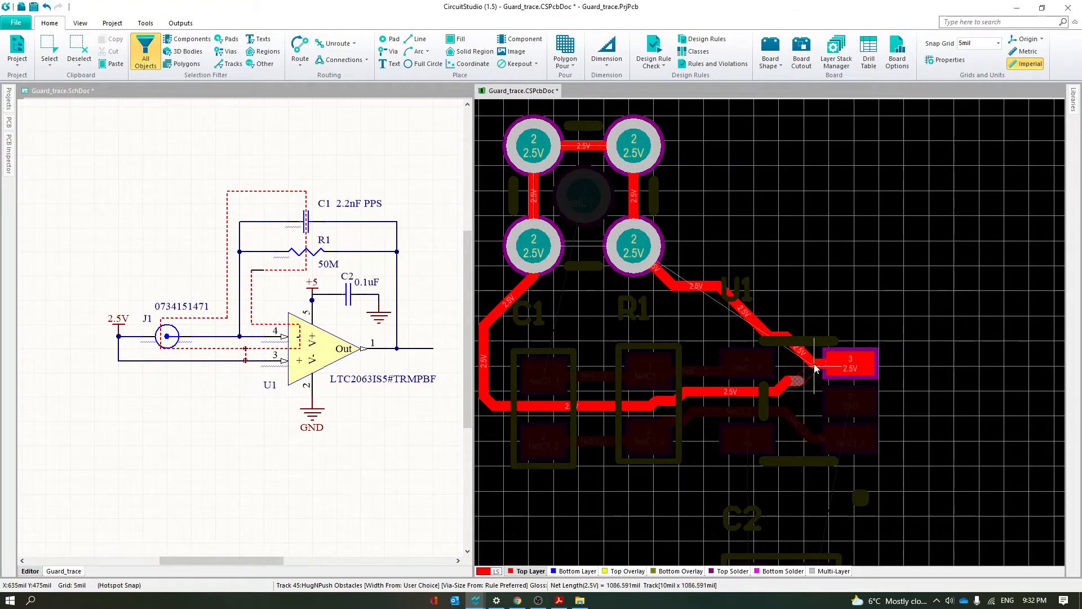
{"action": "left_click", "coordinate": [843, 362]}
{"action": "right_click", "coordinate": [842, 360]}
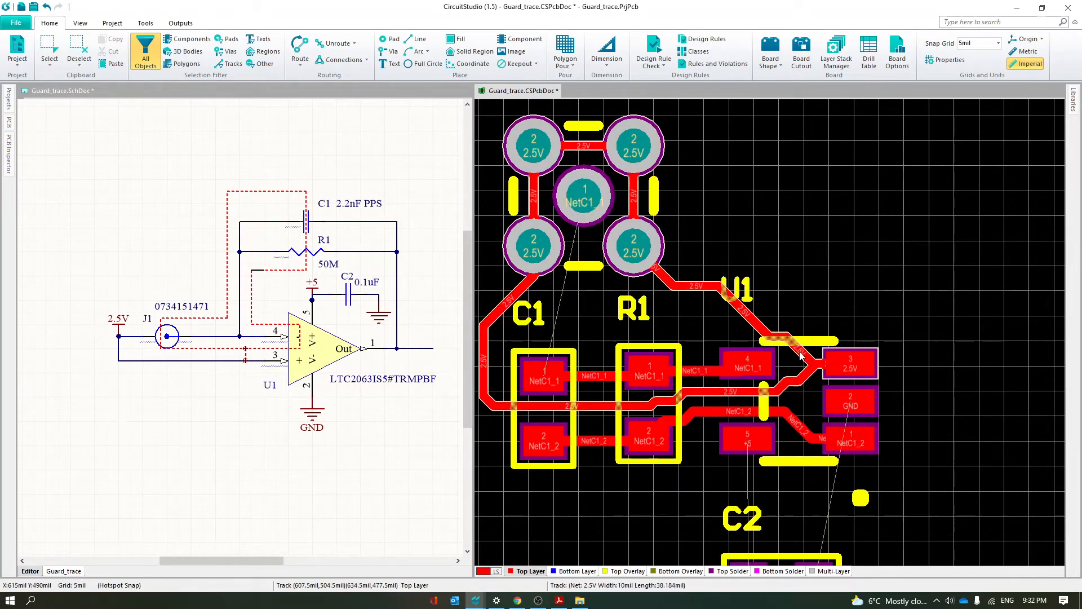
Move the upper 2.5V track to enter U1 pin 3 from above and route the lower guard track's end into the same pin
{"action": "left_click_drag", "start_coordinate": [806, 356], "coordinate": [852, 346]}
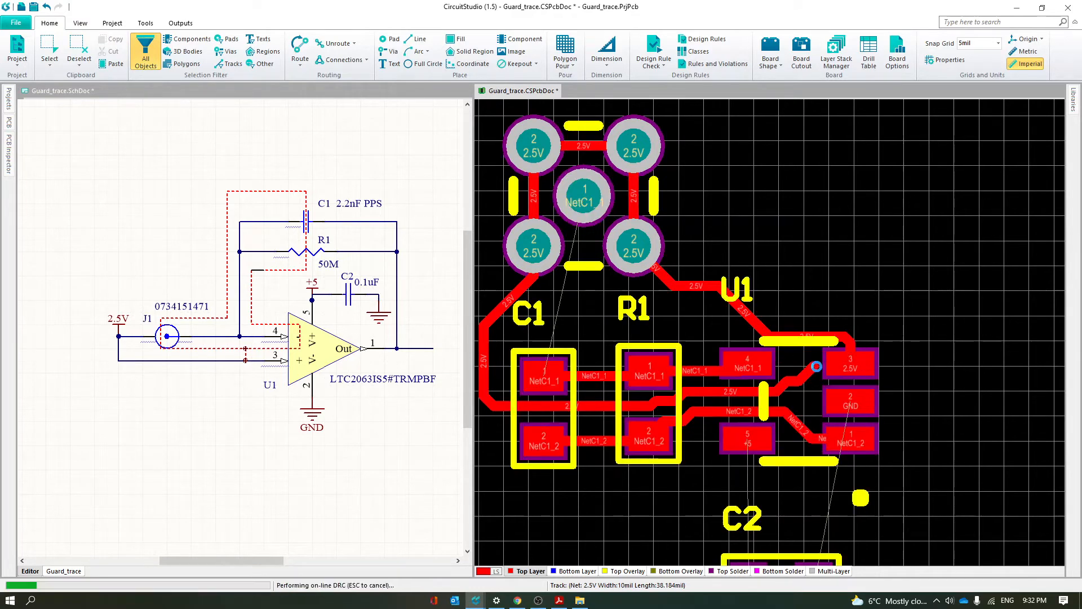
{"action": "key", "text": "ctrl+w"}
{"action": "left_click", "coordinate": [815, 367]}
{"action": "left_click", "coordinate": [841, 368]}
{"action": "right_click", "coordinate": [574, 527]}
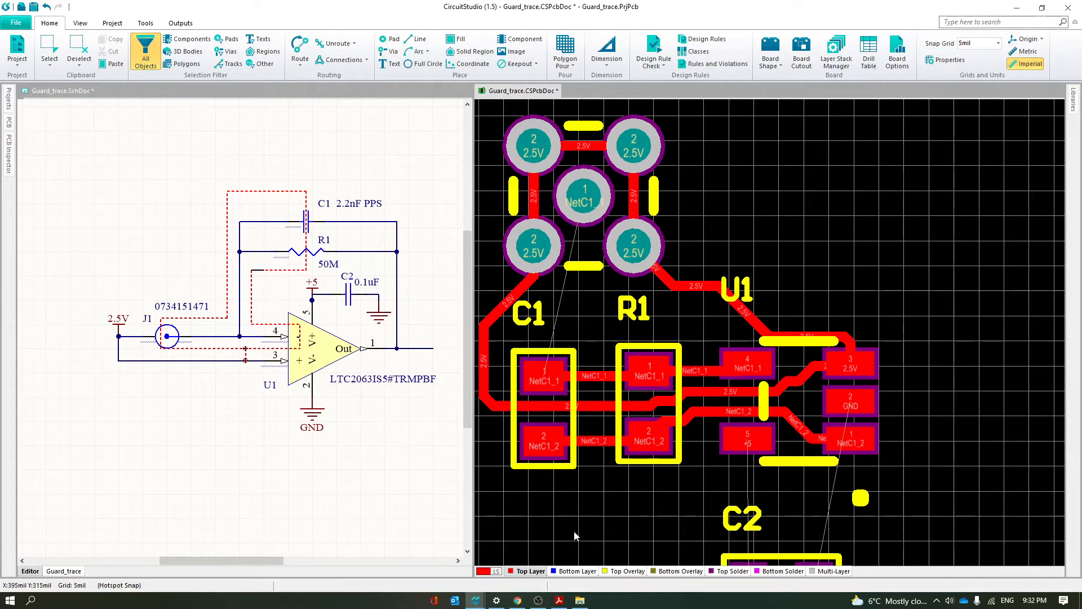
Route NetC1_1 from J1's centre pad down to C1 pad 1 on the Top Layer
{"action": "left_click", "coordinate": [648, 380], "text": "ctrl"}
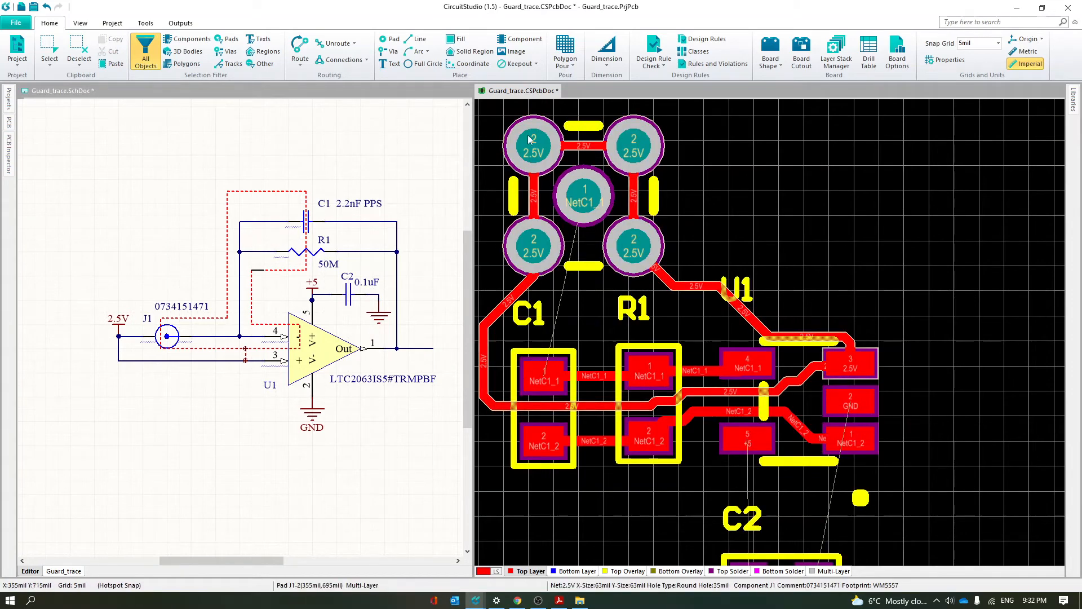
{"action": "key", "text": "ctrl+w"}
{"action": "left_click", "coordinate": [589, 223]}
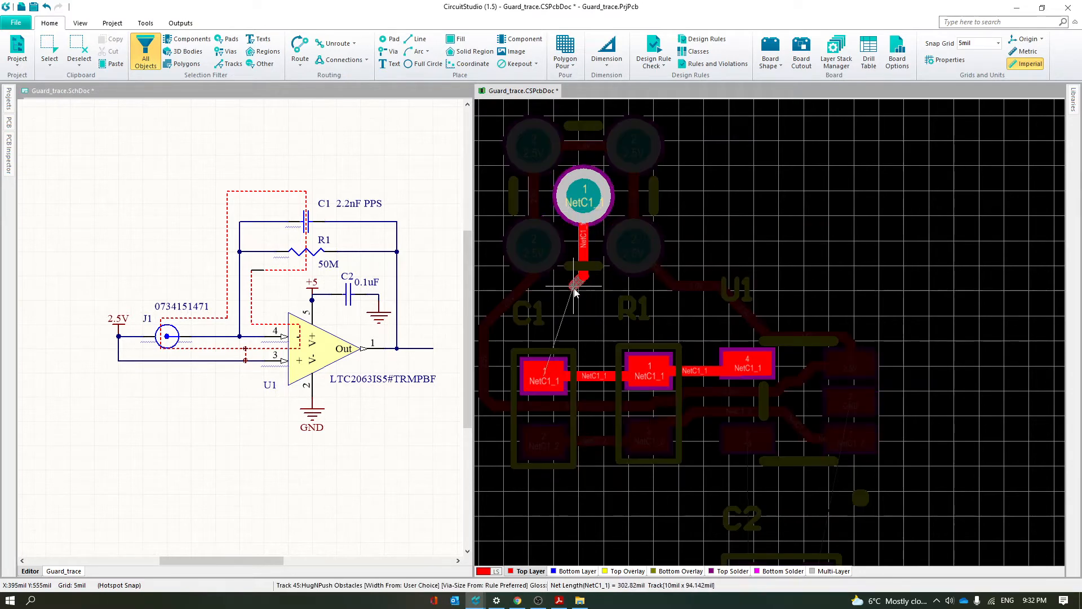
{"action": "left_click", "coordinate": [544, 377]}
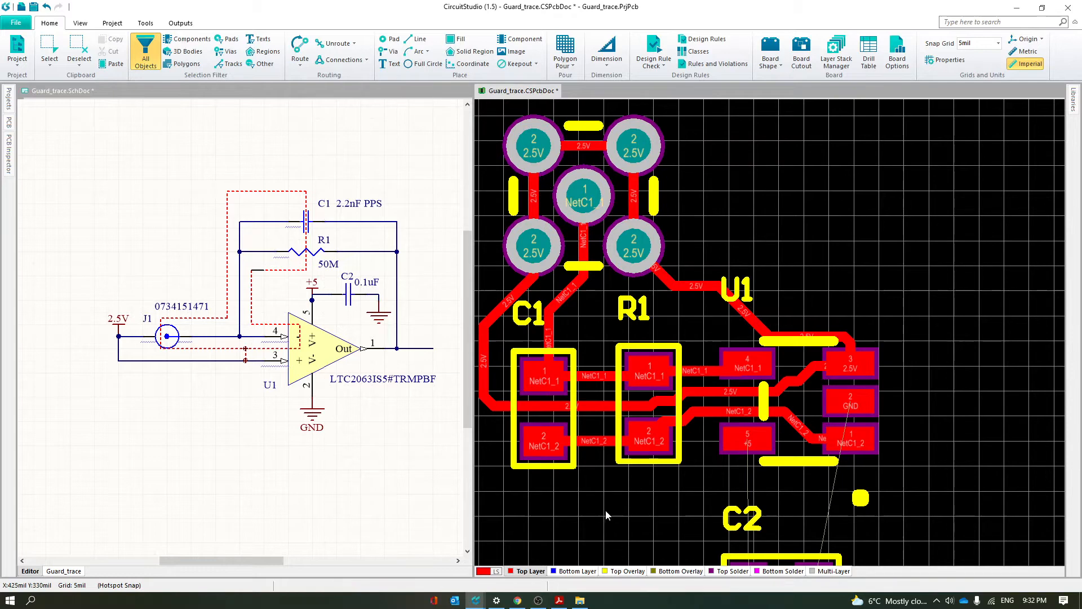
Reposition the designators, placing C1 and R1 below their components, U1 centred above its outline and C2 to the right
{"action": "right_click_drag", "start_coordinate": [604, 510], "coordinate": [639, 517]}
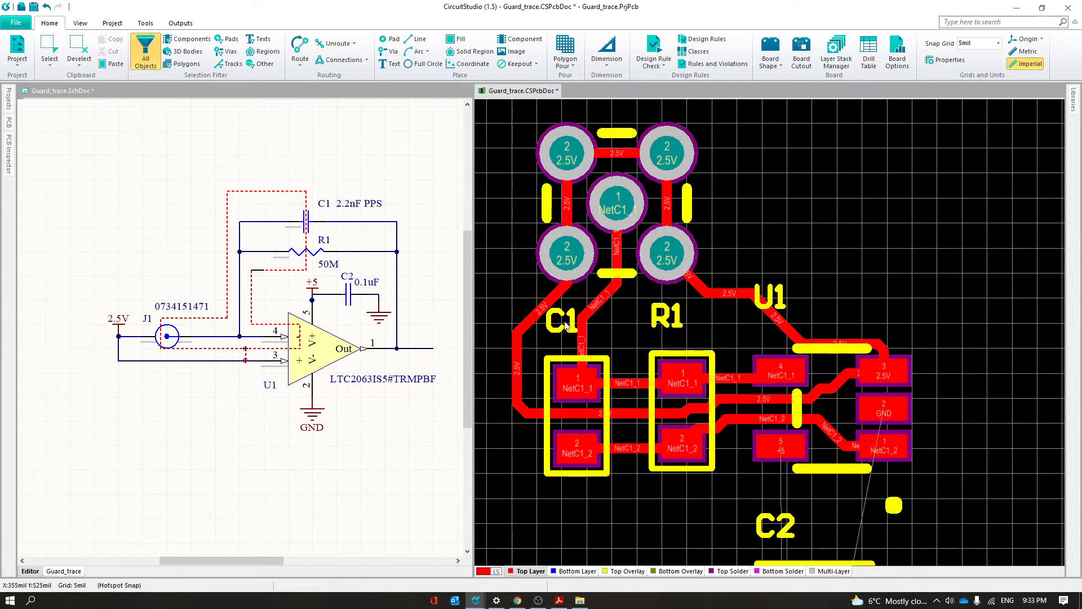
{"action": "left_click_drag", "start_coordinate": [564, 320], "coordinate": [577, 503]}
{"action": "left_click_drag", "start_coordinate": [664, 314], "coordinate": [685, 497]}
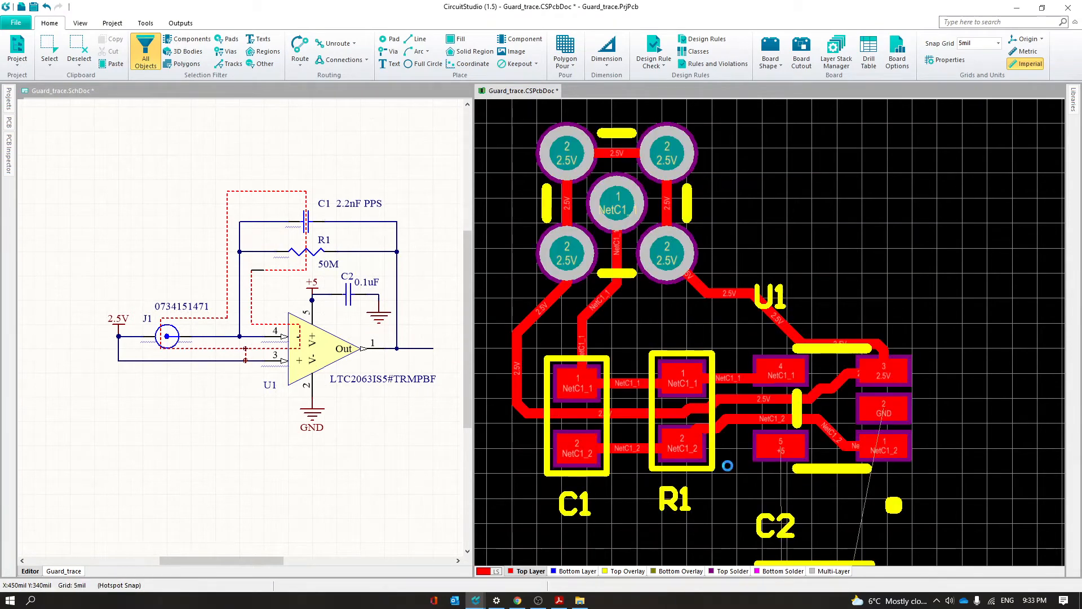
{"action": "left_click_drag", "start_coordinate": [774, 307], "coordinate": [860, 324]}
{"action": "left_click_drag", "start_coordinate": [772, 540], "coordinate": [945, 546]}
{"action": "scroll", "coordinate": [798, 516], "scroll_direction": "down", "scroll_amount": 3}
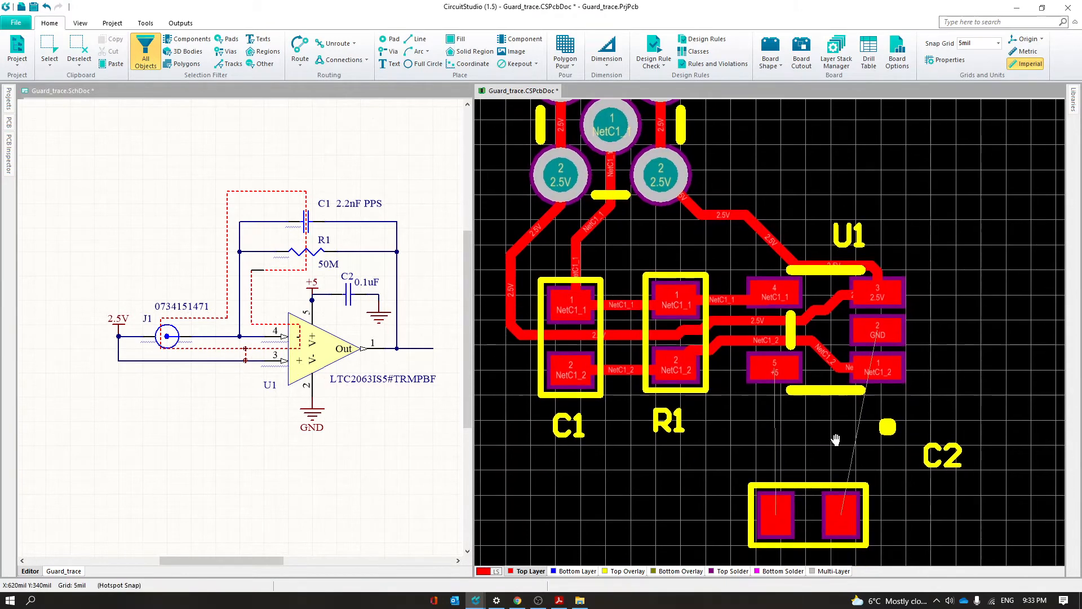
Move C2 closer to U1 and route +5 from U1 pin 5 through C2 pad 1 to a via below it
{"action": "left_click_drag", "start_coordinate": [798, 516], "coordinate": [773, 482]}
{"action": "key", "text": "ctrl+w"}
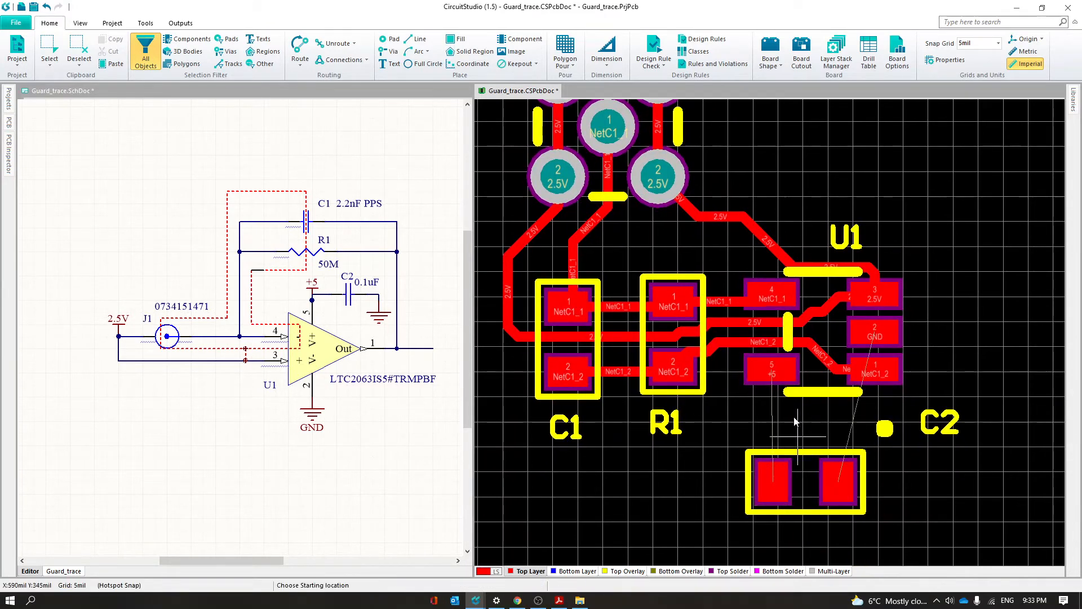
{"action": "left_click", "coordinate": [777, 376]}
{"action": "left_click", "coordinate": [766, 483]}
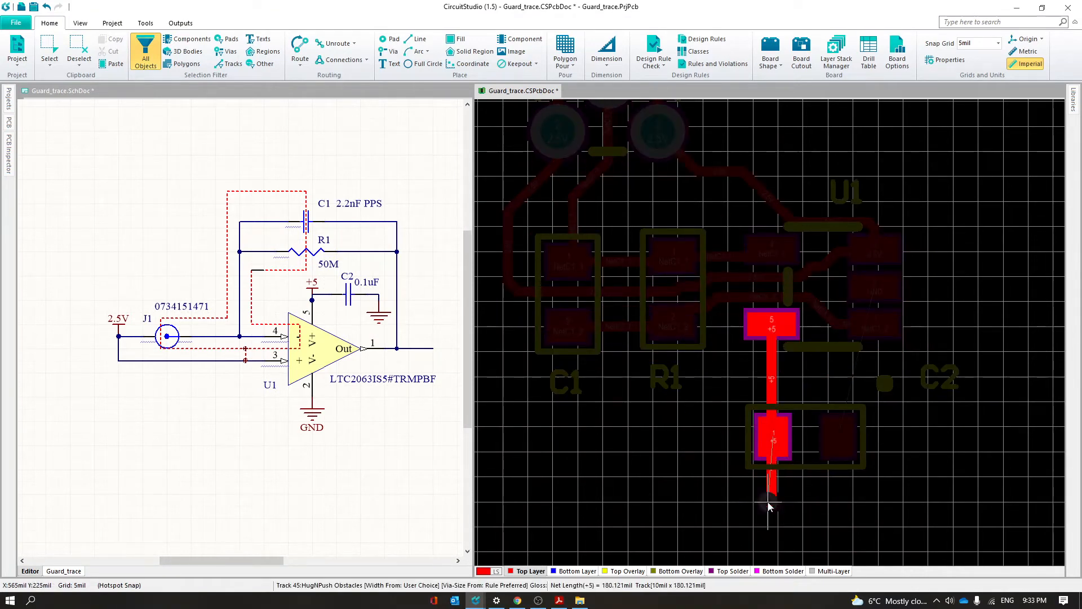
{"action": "left_click", "coordinate": [773, 498]}
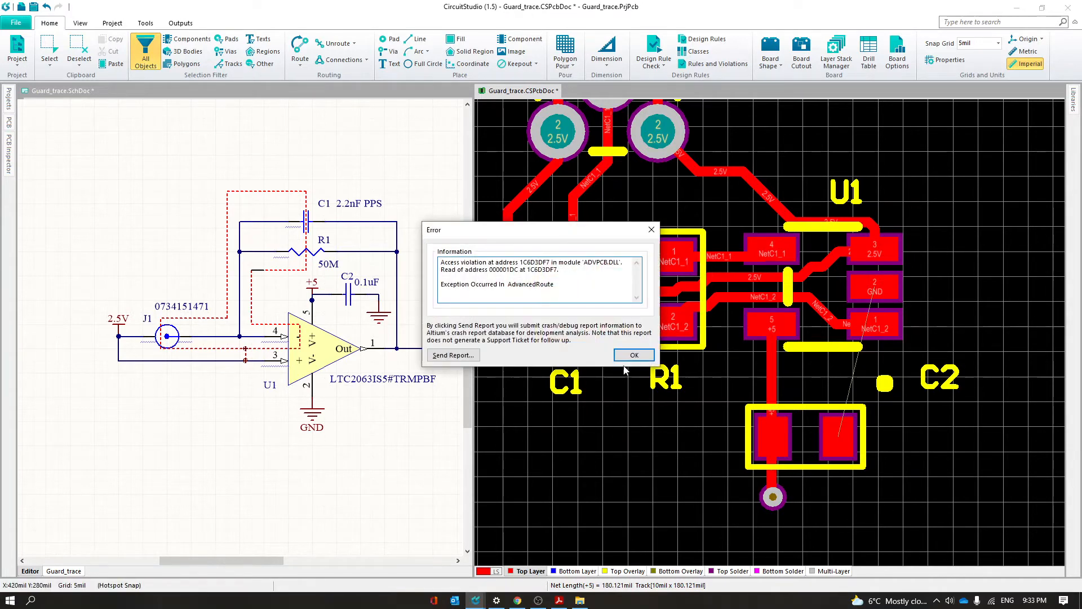
{"action": "left_click", "coordinate": [634, 355]}
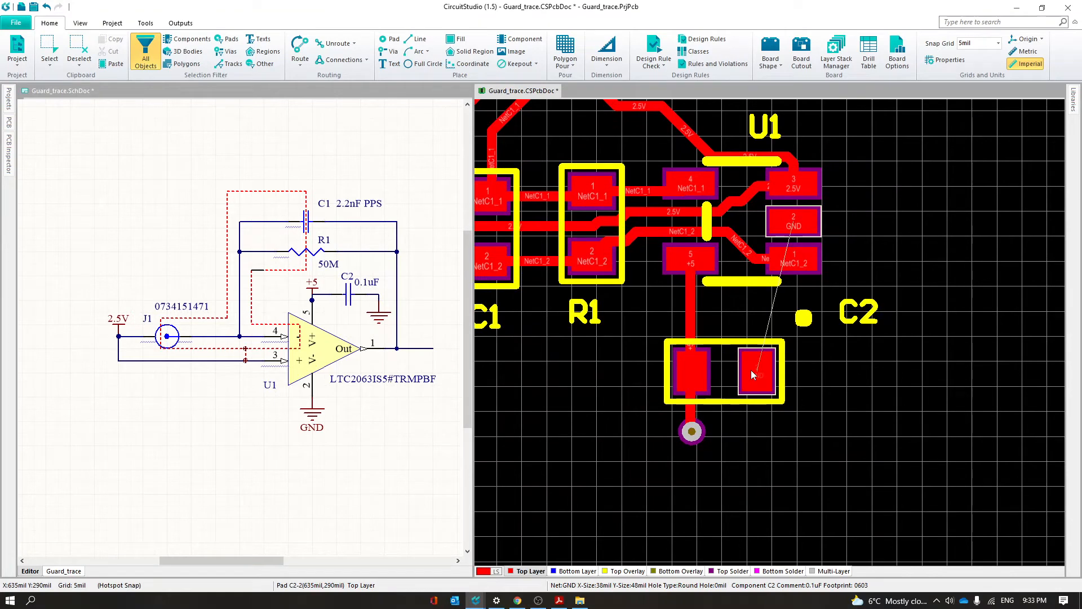
Route a short GND track from U1 pin 2 out to the right, ending in a via
{"action": "key", "text": "ctrl+w"}
{"action": "left_click", "coordinate": [816, 227]}
{"action": "left_click", "coordinate": [865, 227]}
{"action": "right_click", "coordinate": [864, 211]}
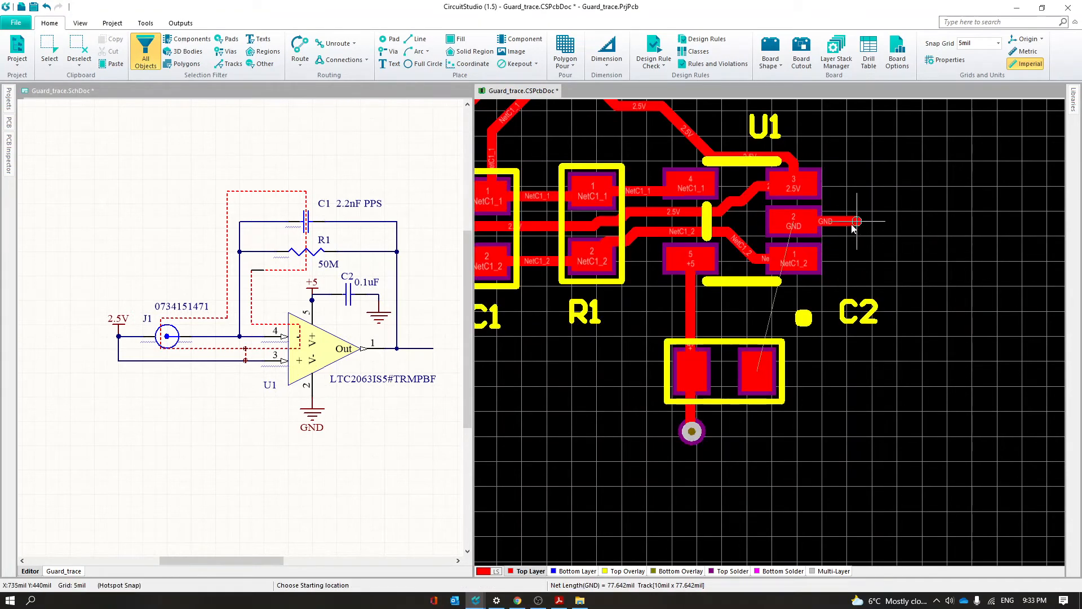
{"action": "right_click", "coordinate": [897, 376]}
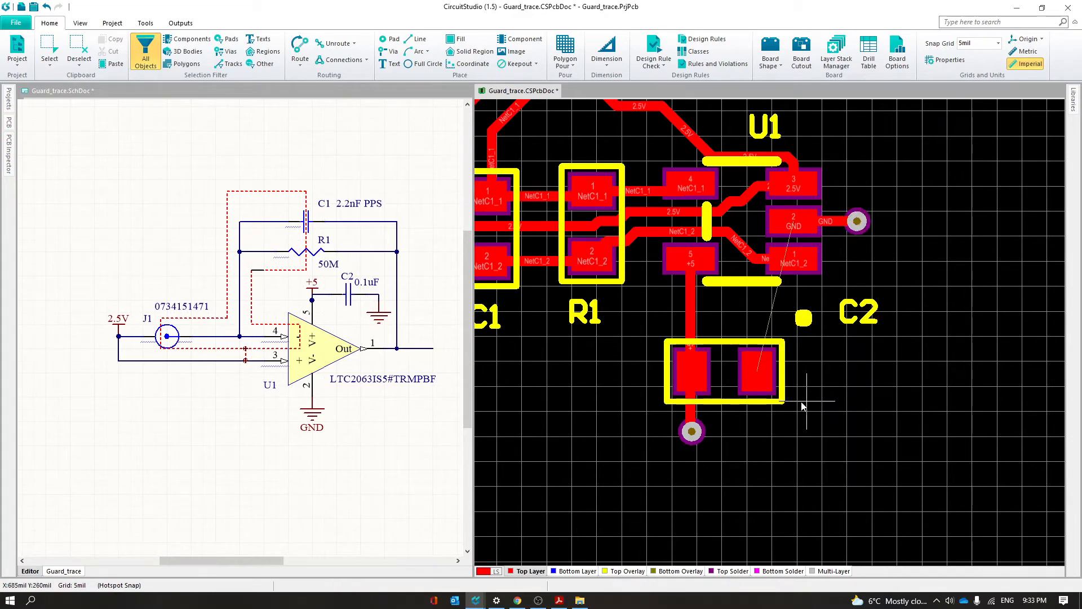
Route a short GND track from C2 pad 2 out to the right, ending in a via
{"action": "left_click", "coordinate": [762, 370]}
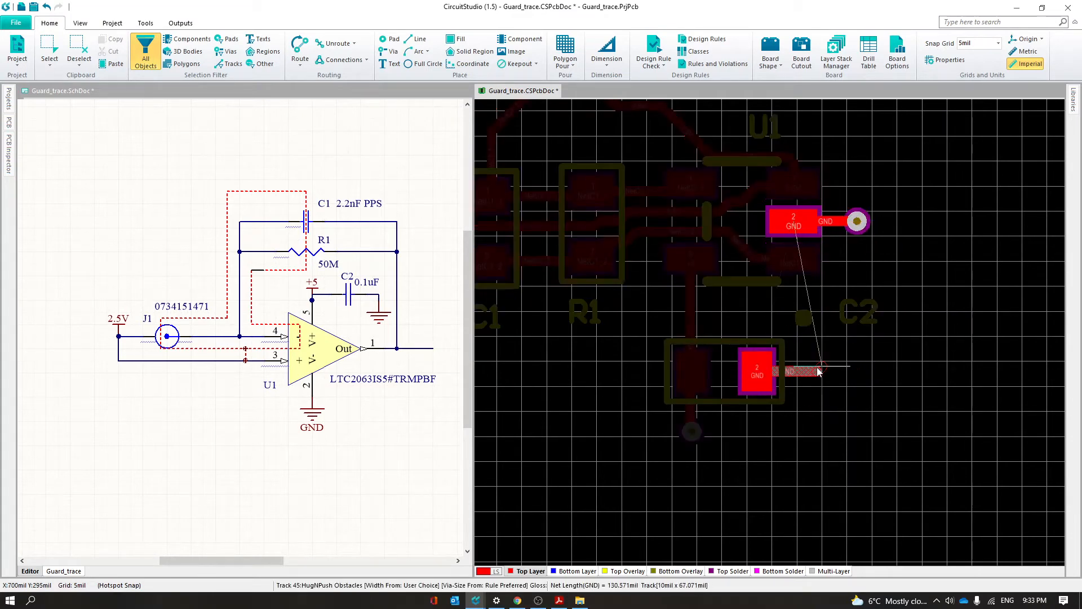
{"action": "left_click", "coordinate": [820, 371]}
{"action": "right_click", "coordinate": [821, 371]}
{"action": "left_click", "coordinate": [818, 371]}
{"action": "right_click", "coordinate": [927, 396]}
Display the board in 3D and hide the simple and generic 3D bodies to examine the solder mask over the guard trace
{"action": "right_click_drag", "start_coordinate": [624, 465], "coordinate": [728, 538]}
{"action": "scroll", "coordinate": [993, 369], "scroll_direction": "up", "scroll_amount": 2}
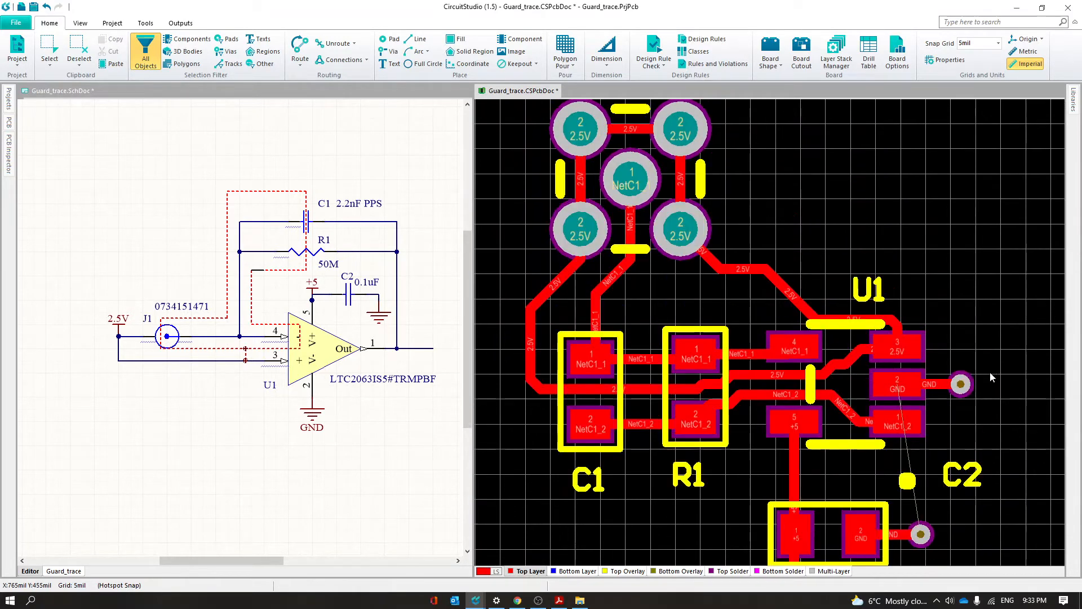
{"action": "scroll", "coordinate": [972, 439], "scroll_direction": "up", "scroll_amount": 1}
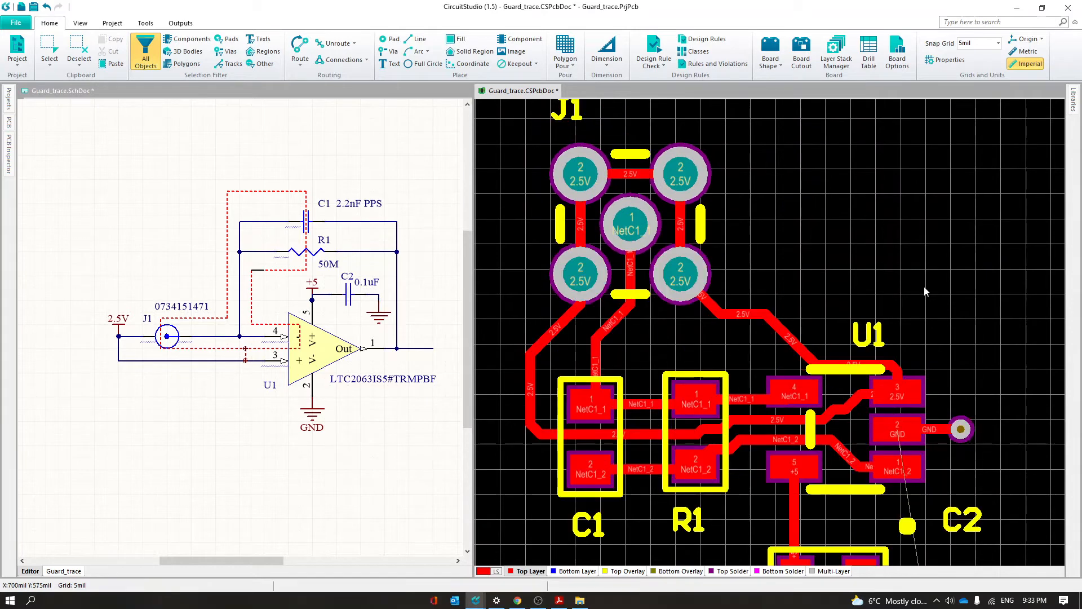
{"action": "scroll", "coordinate": [912, 283], "scroll_direction": "down", "scroll_amount": 1, "text": "ctrl"}
{"action": "right_click_drag", "start_coordinate": [950, 283], "coordinate": [925, 283]}
{"action": "key", "text": "3"}
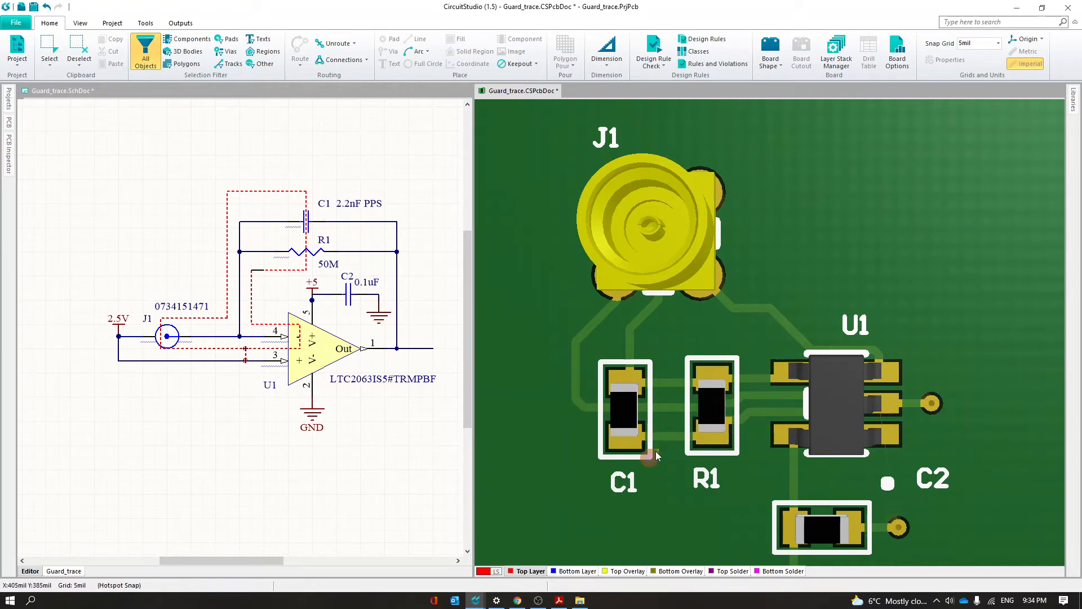
{"action": "left_click", "coordinate": [8, 123]}
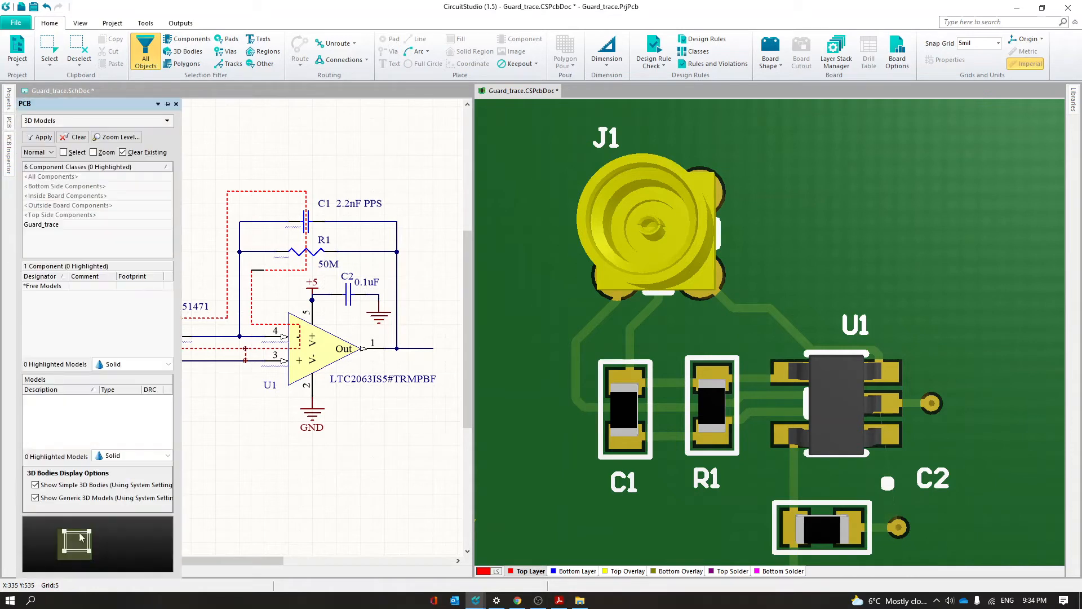
{"action": "left_click", "coordinate": [71, 499]}
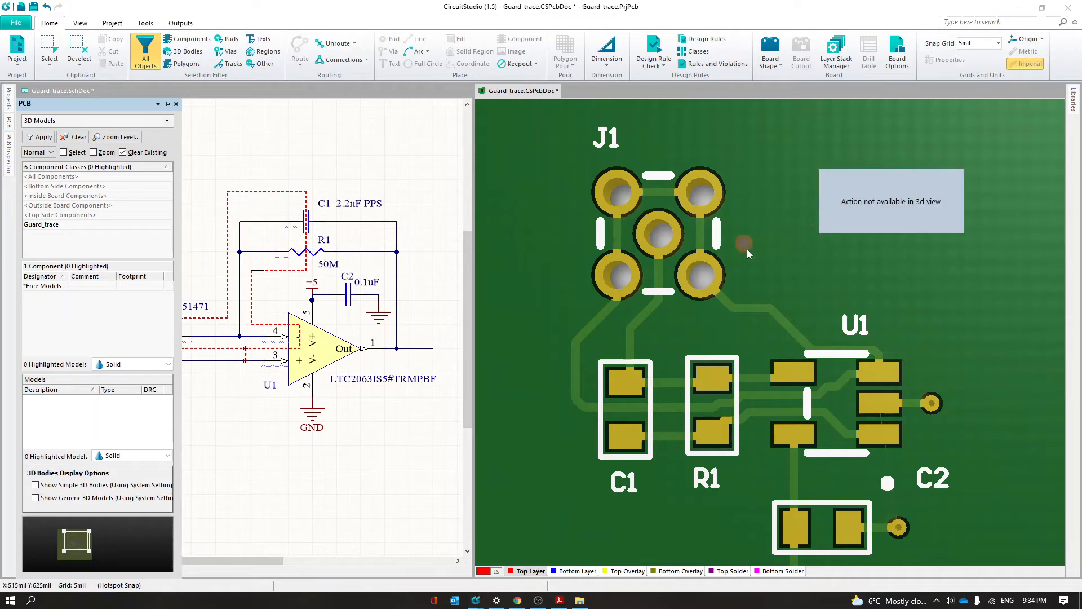
Return to the 2D view, make Top Solder the active layer and display it in single-layer mode
{"action": "key", "text": "2"}
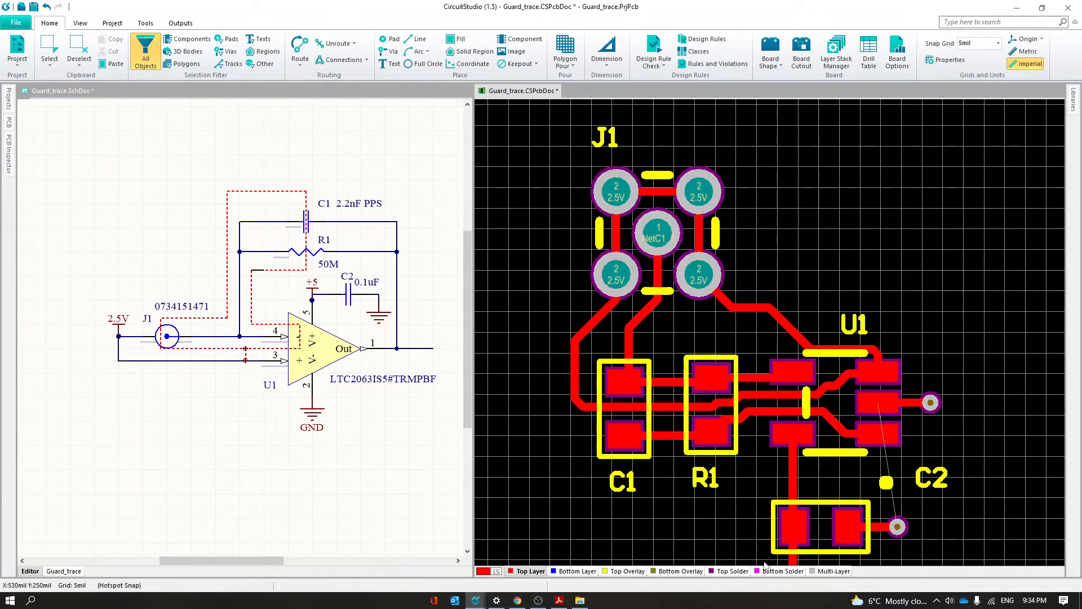
{"action": "left_click", "coordinate": [736, 571]}
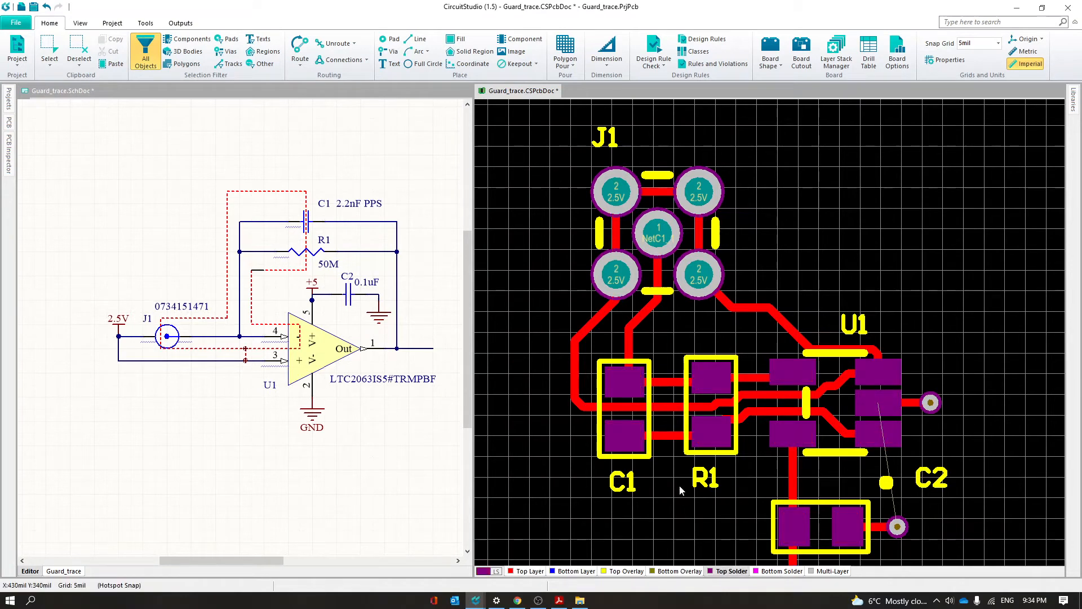
{"action": "key", "text": "shift+s"}
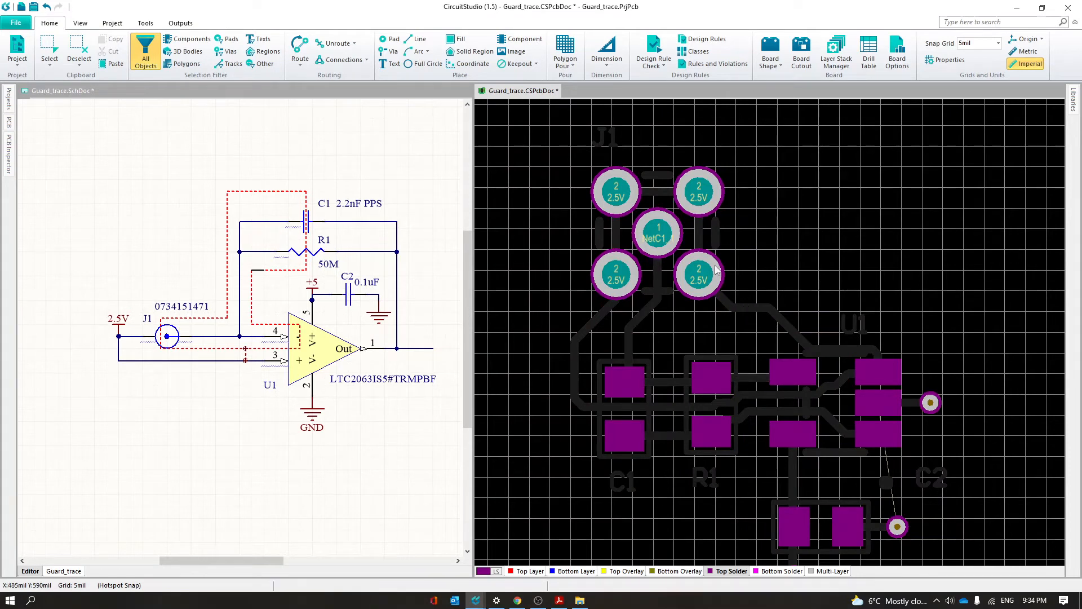
{"action": "right_click_drag", "start_coordinate": [782, 243], "coordinate": [753, 239]}
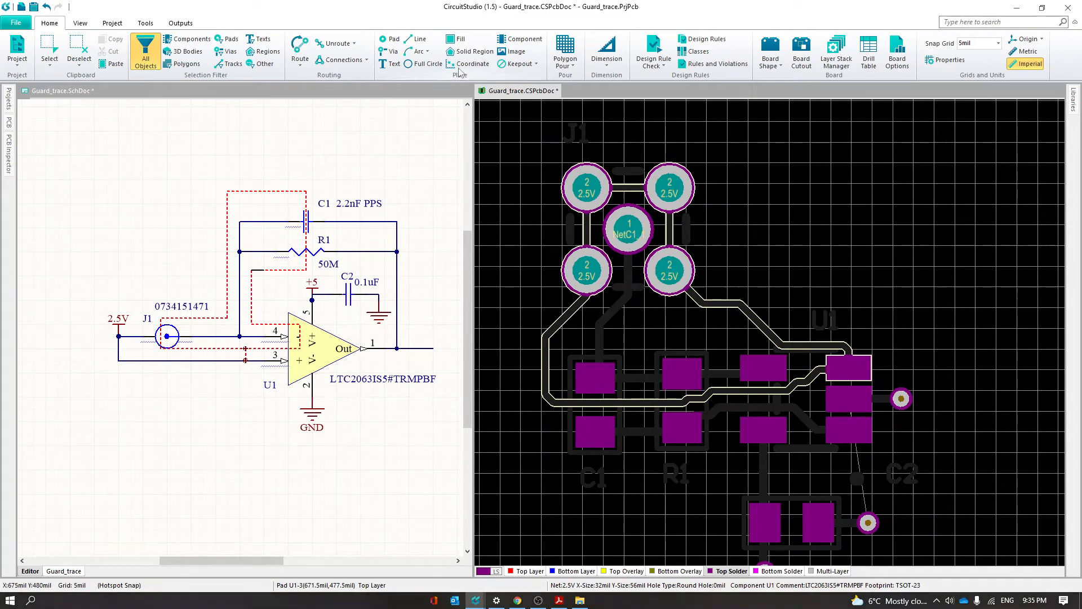
Draw a 12 mil Top Solder line over the guard trace from U1 pin 3 to J1's lower-right pad
{"action": "left_click", "coordinate": [416, 39]}
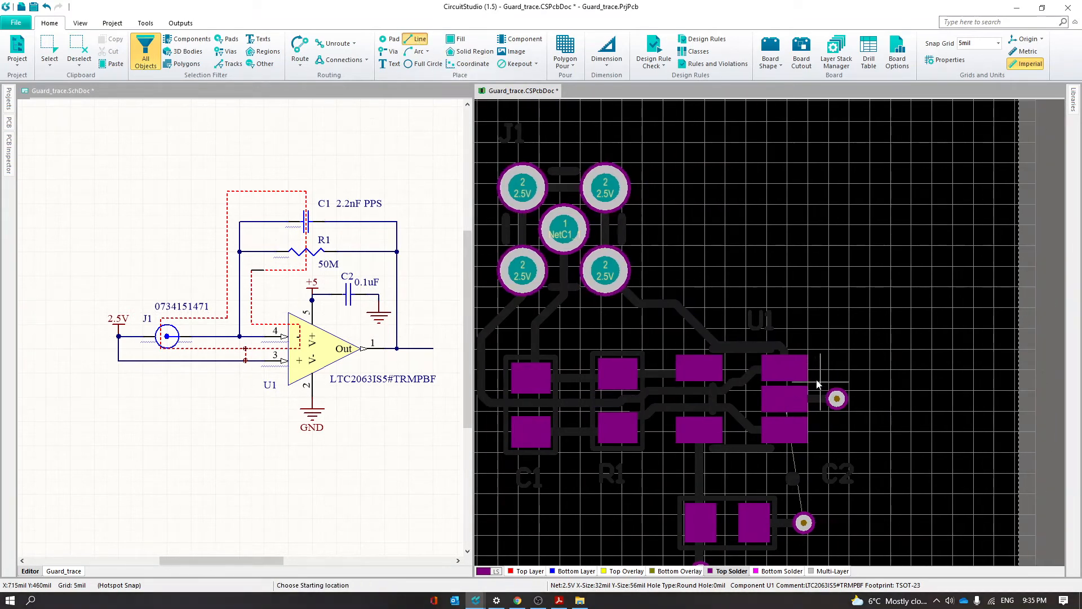
{"action": "left_click", "coordinate": [787, 370]}
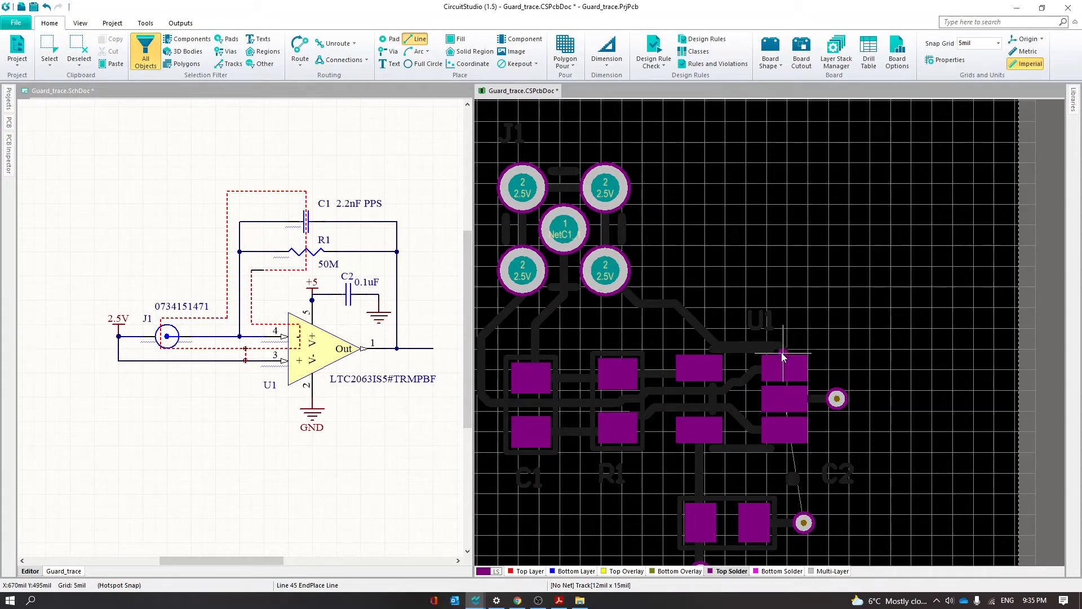
{"action": "left_click", "coordinate": [779, 348]}
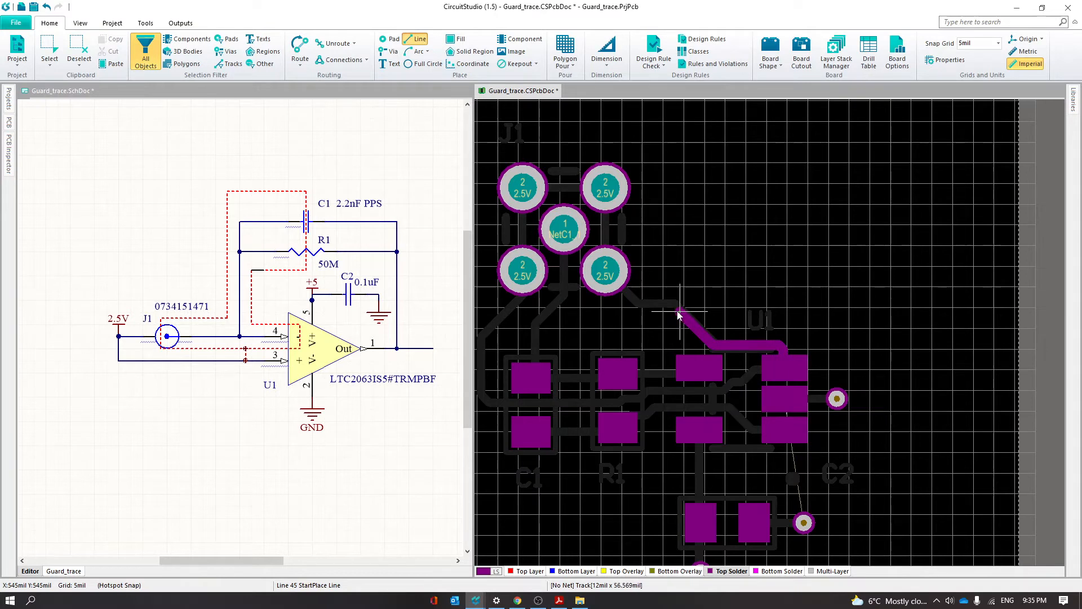
{"action": "left_click", "coordinate": [693, 326]}
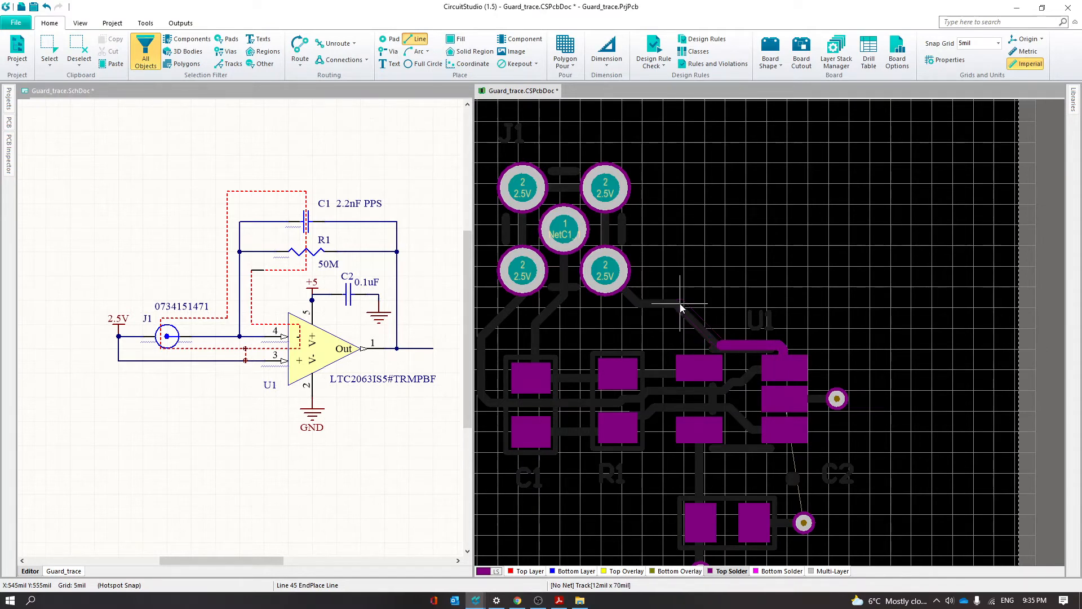
{"action": "right_click", "coordinate": [675, 306]}
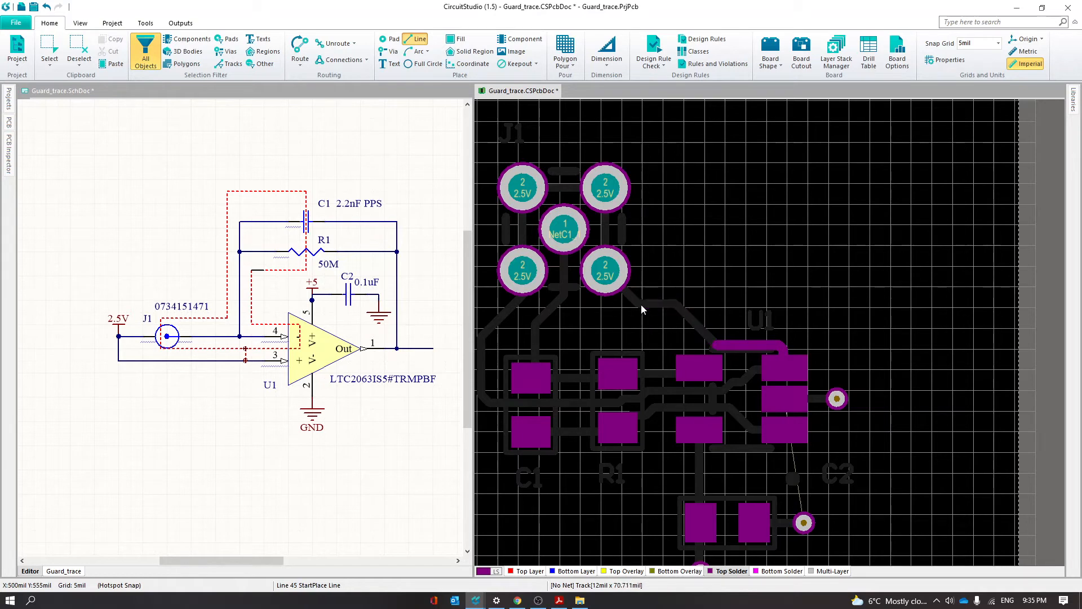
{"action": "left_click", "coordinate": [606, 271]}
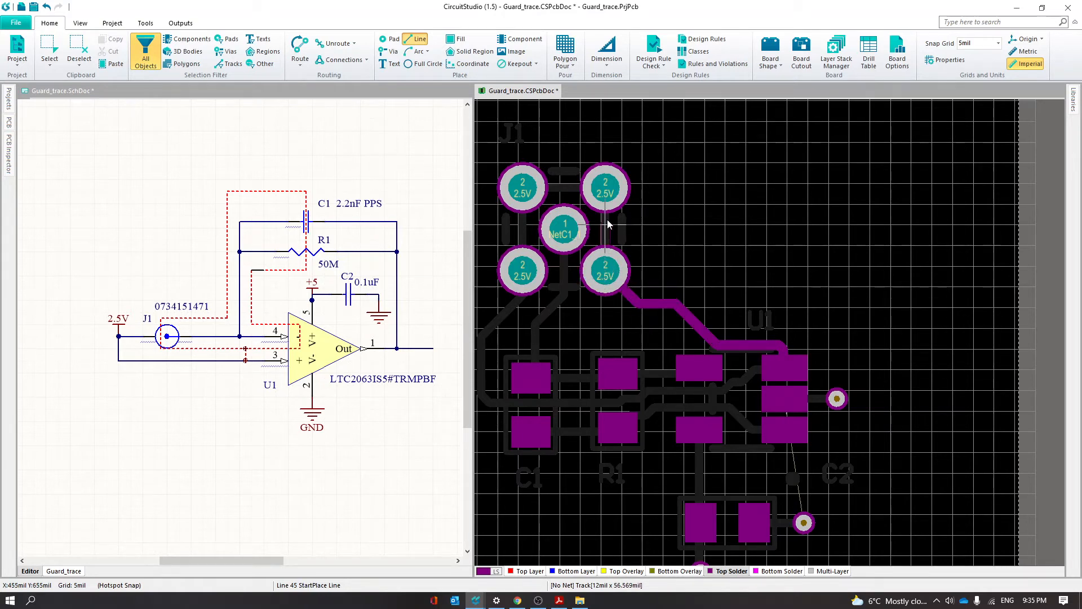
Continue the Top Solder line around J1 from its lower-right pad through both upper pads to the lower-left pad
{"action": "left_click", "coordinate": [607, 193]}
{"action": "right_click", "coordinate": [603, 190]}
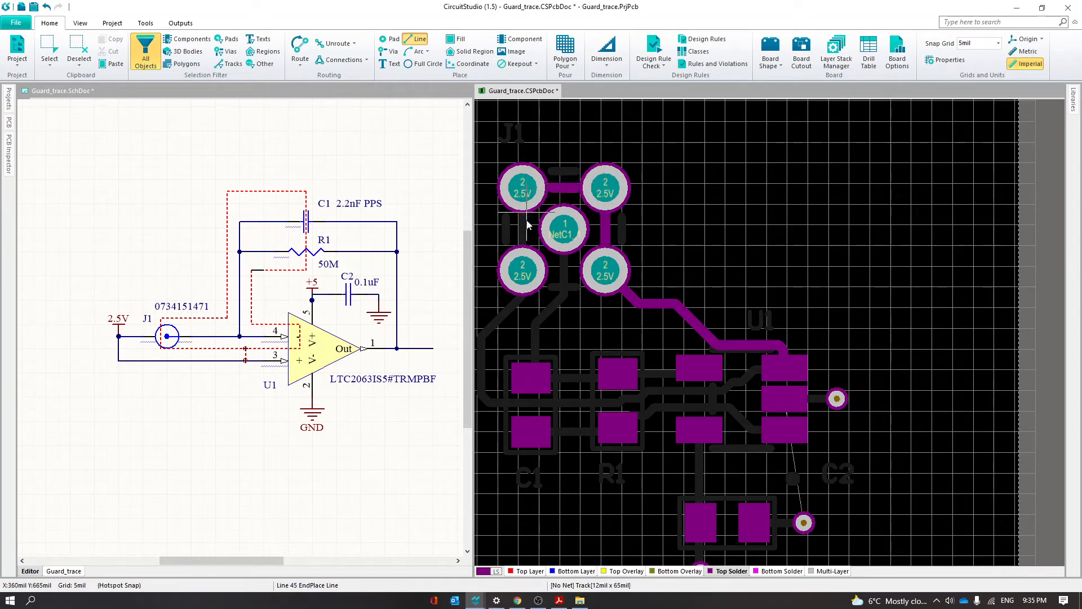
{"action": "left_click", "coordinate": [521, 273]}
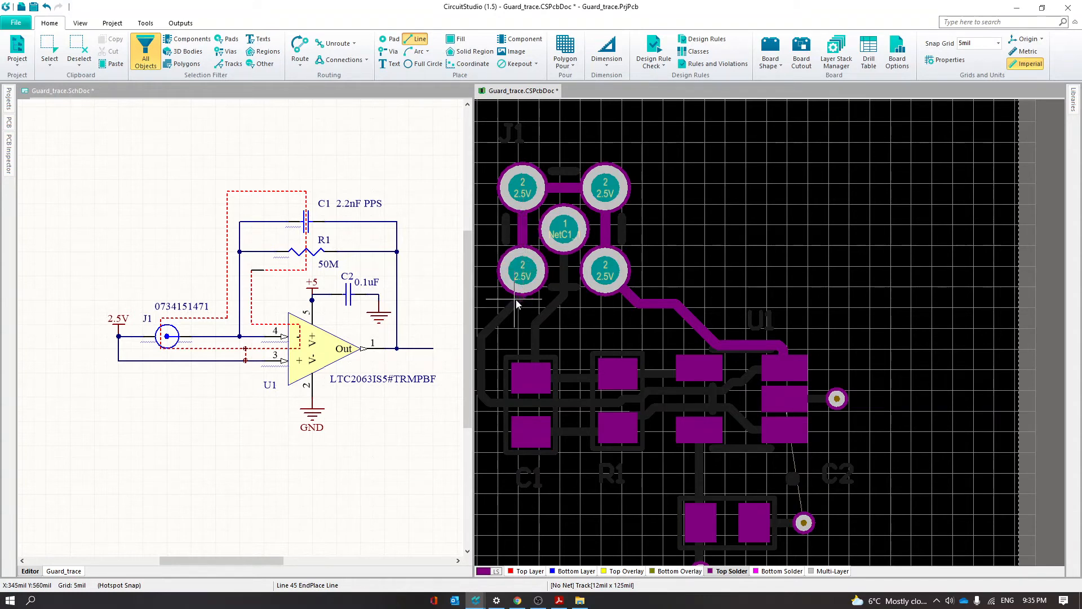
Continue the 12 mil Top Solder line from J1's lower-left pad down the guard trace to the corner beside C1
{"action": "left_click", "coordinate": [518, 299]}
{"action": "left_click", "coordinate": [482, 335]}
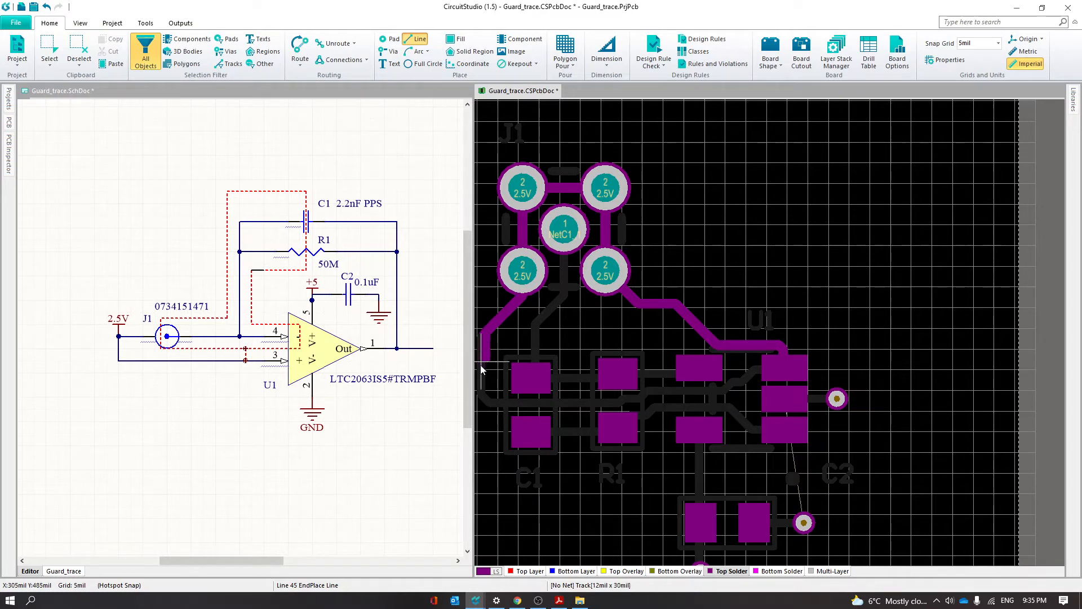
{"action": "left_click", "coordinate": [484, 399]}
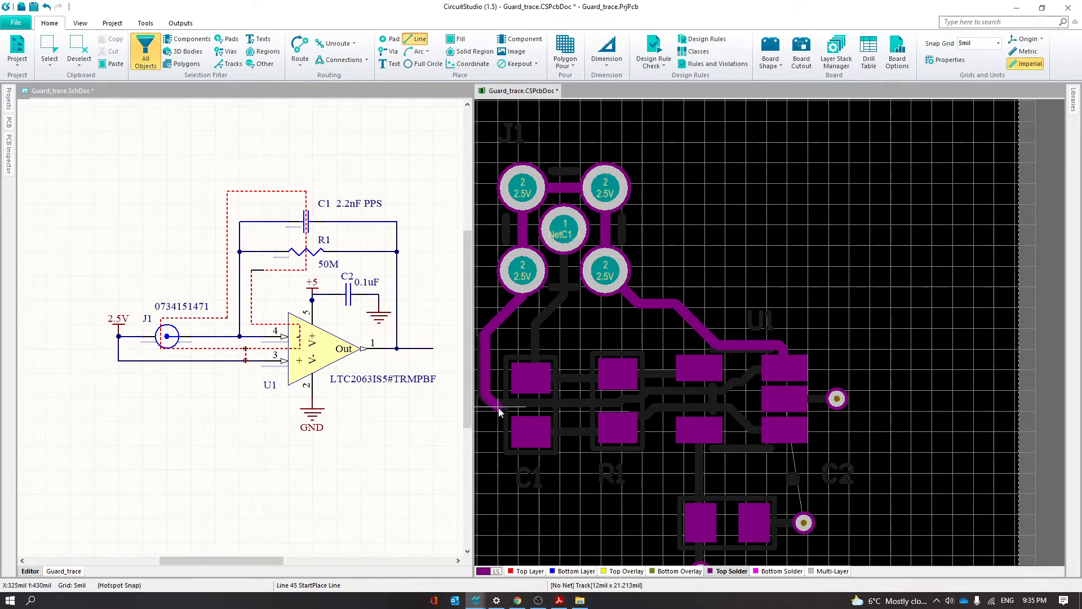
{"action": "left_click", "coordinate": [498, 410]}
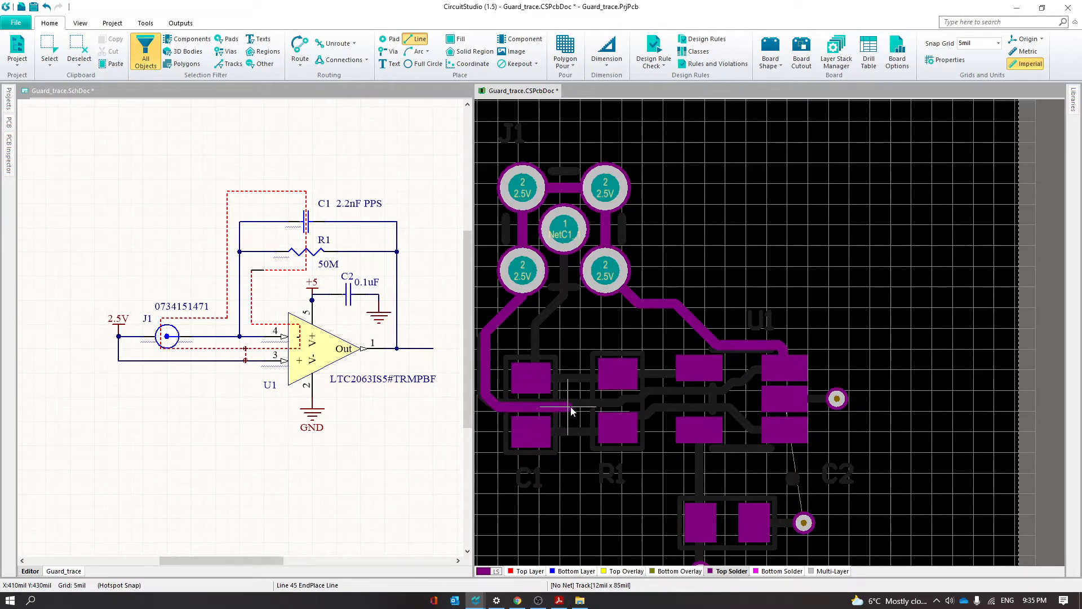
{"action": "key", "text": "BackSpace"}
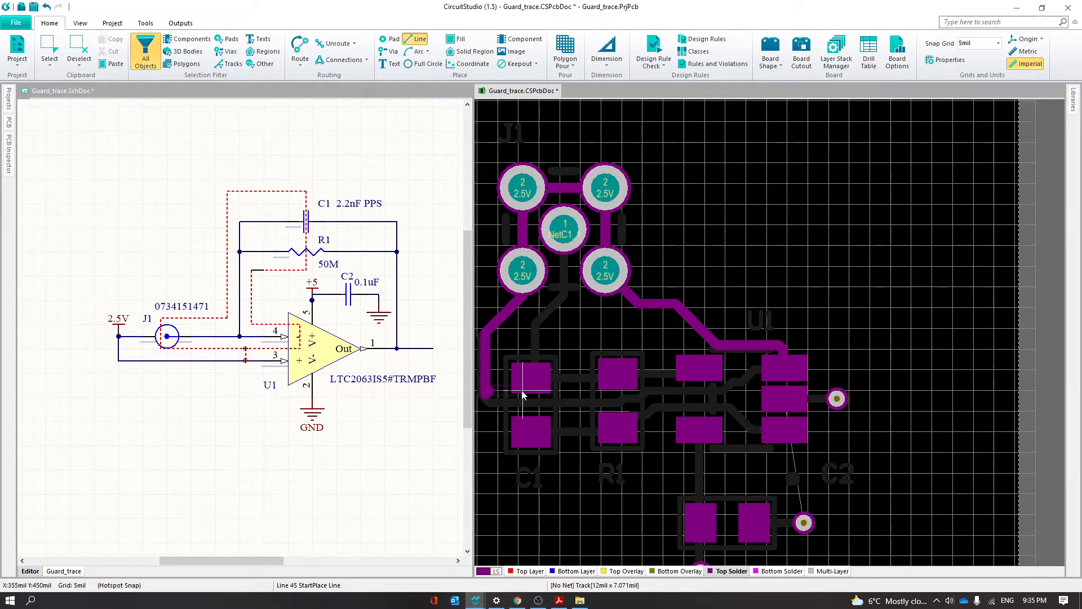
Run the Top Solder line between the pads of C1 and R1 and through U1 to pin 3, and finish it there
{"action": "left_click", "coordinate": [564, 401]}
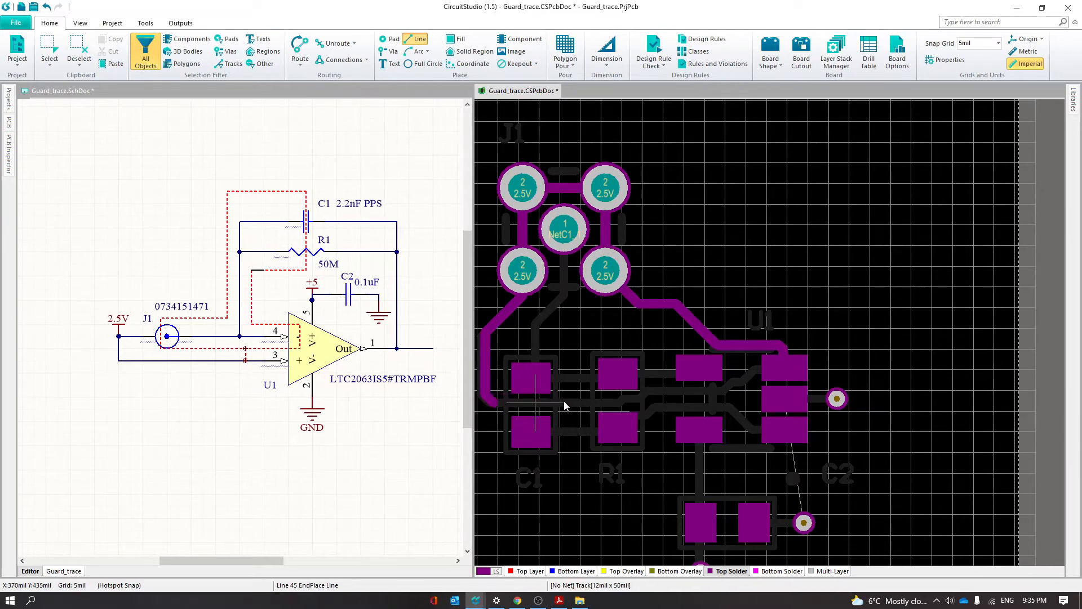
{"action": "left_click", "coordinate": [615, 404]}
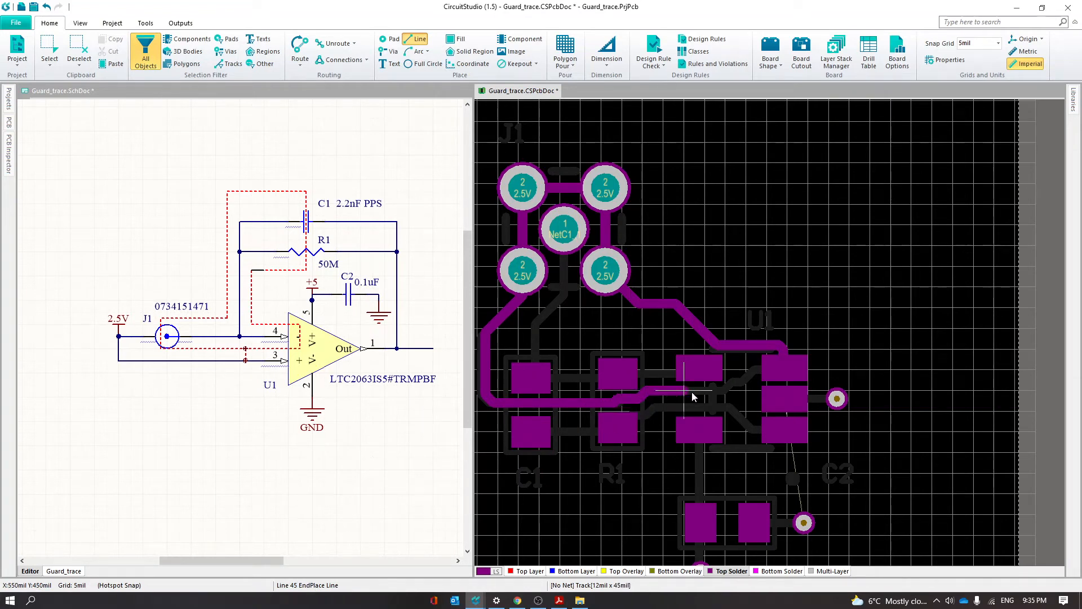
{"action": "left_click", "coordinate": [720, 397]}
{"action": "left_click", "coordinate": [770, 369]}
{"action": "right_click", "coordinate": [783, 367]}
{"action": "right_click", "coordinate": [903, 363]}
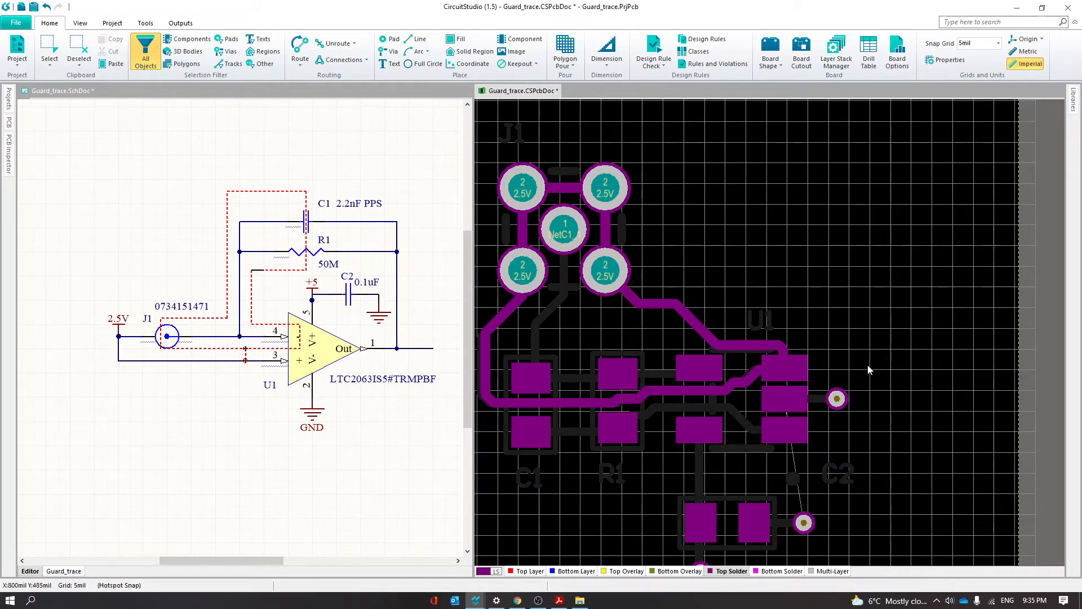
Examine the completed Top Solder line along the guard trace in 2D and in the 3D view
{"action": "right_click_drag", "start_coordinate": [734, 242], "coordinate": [860, 260]}
{"action": "scroll", "coordinate": [588, 410], "scroll_direction": "up", "scroll_amount": 3, "text": "ctrl"}
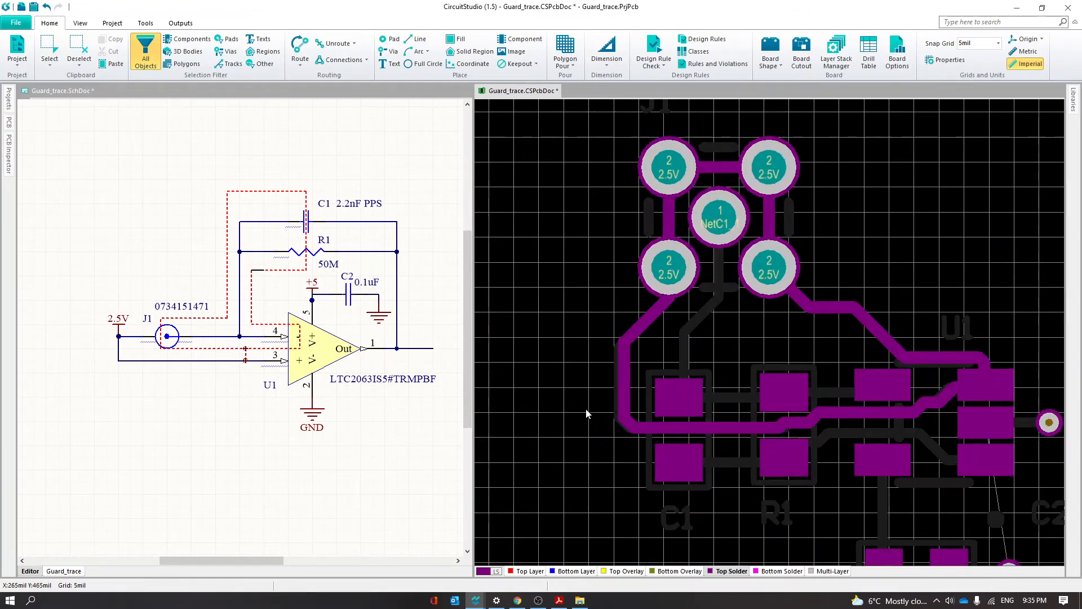
{"action": "left_click_drag", "start_coordinate": [638, 343], "coordinate": [631, 357]}
{"action": "left_click_drag", "start_coordinate": [636, 411], "coordinate": [631, 413]}
{"action": "scroll", "coordinate": [568, 478], "scroll_direction": "down", "scroll_amount": 3, "text": "ctrl"}
{"action": "scroll", "coordinate": [811, 254], "scroll_direction": "down", "scroll_amount": 3}
{"action": "scroll", "coordinate": [898, 236], "scroll_direction": "up", "scroll_amount": 3}
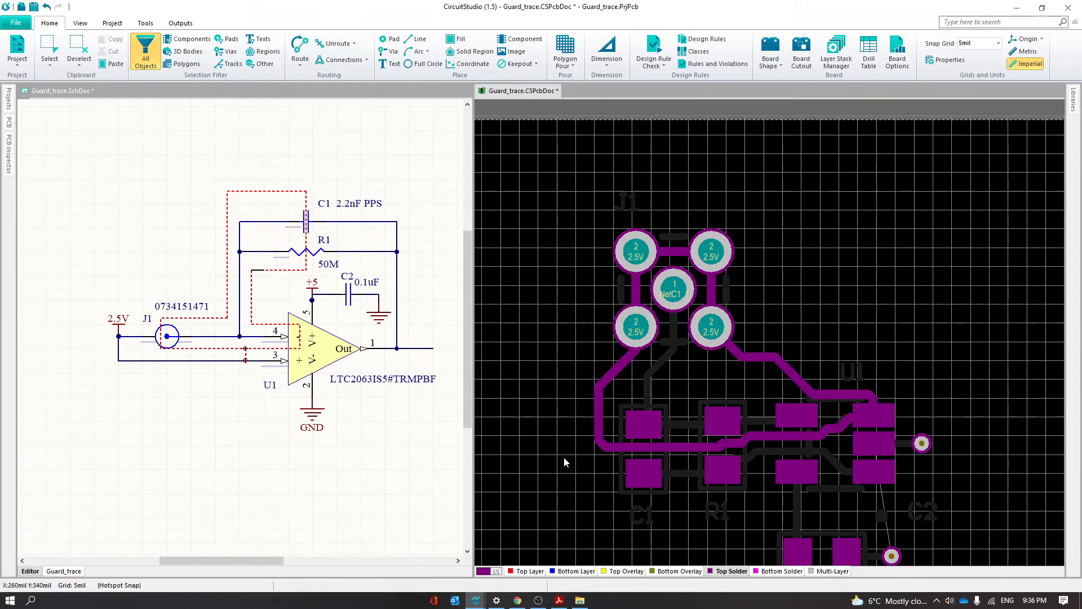
{"action": "key", "text": "3"}
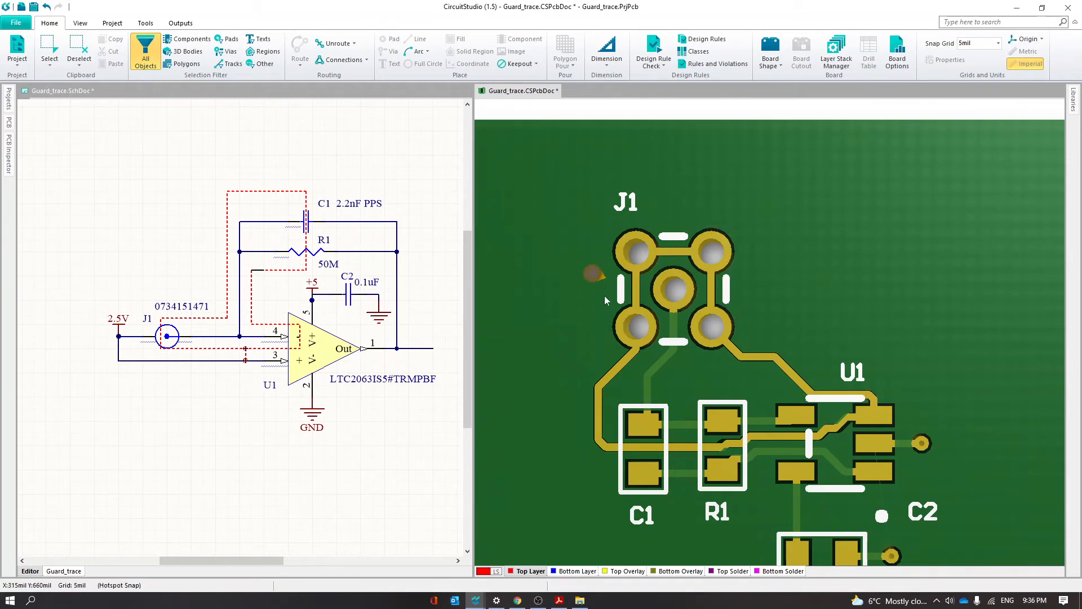
{"action": "scroll", "coordinate": [836, 354], "scroll_direction": "down", "scroll_amount": 1}
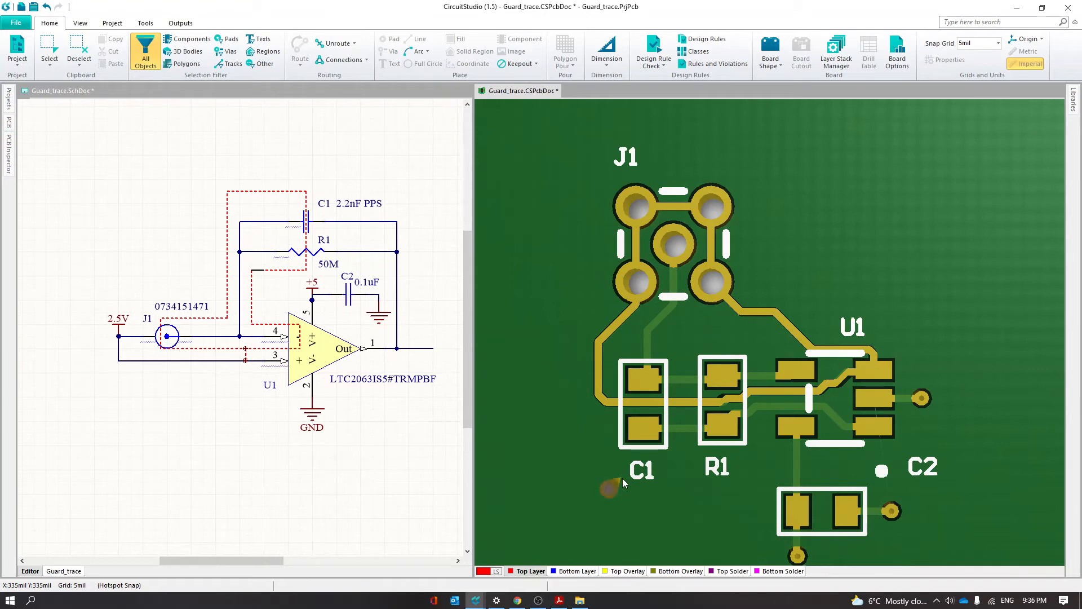
Compare the 2D layout with the 3D board and flip the board to examine J1's pads on the bottom side
{"action": "key", "text": "2"}
{"action": "scroll", "coordinate": [841, 350], "scroll_direction": "up", "scroll_amount": 1, "text": "ctrl"}
{"action": "scroll", "coordinate": [841, 350], "scroll_direction": "down", "scroll_amount": 1, "text": "ctrl"}
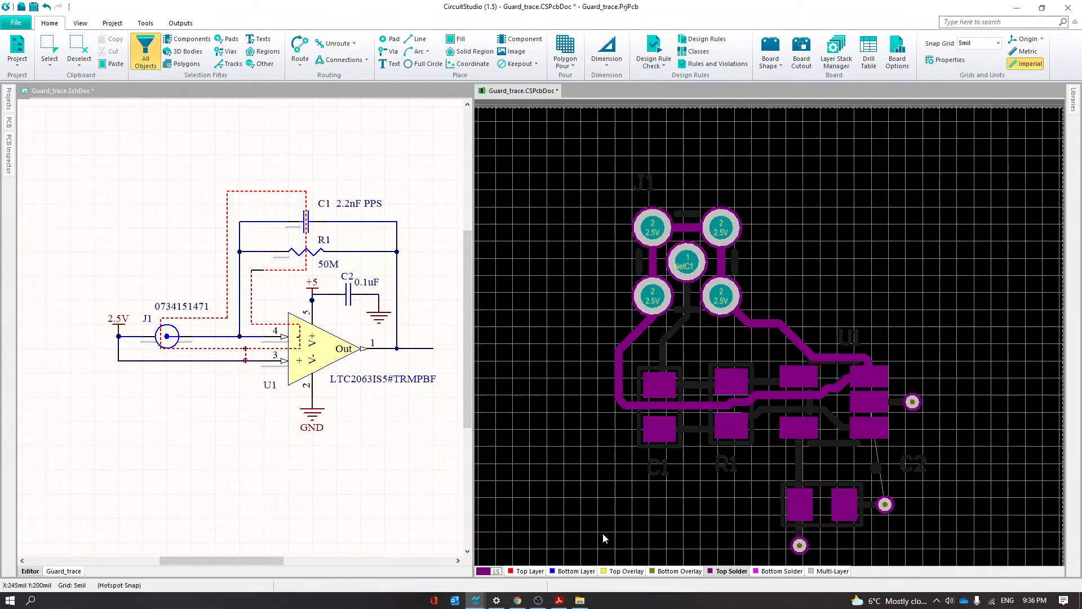
{"action": "key", "text": "3"}
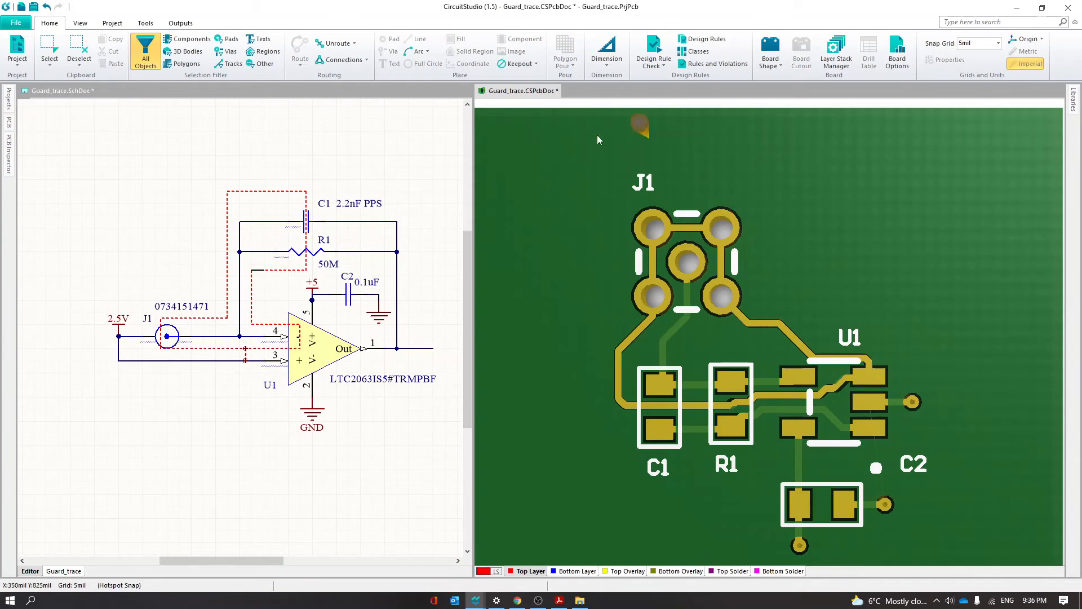
{"action": "key", "text": "v"}
{"action": "key", "text": "b"}
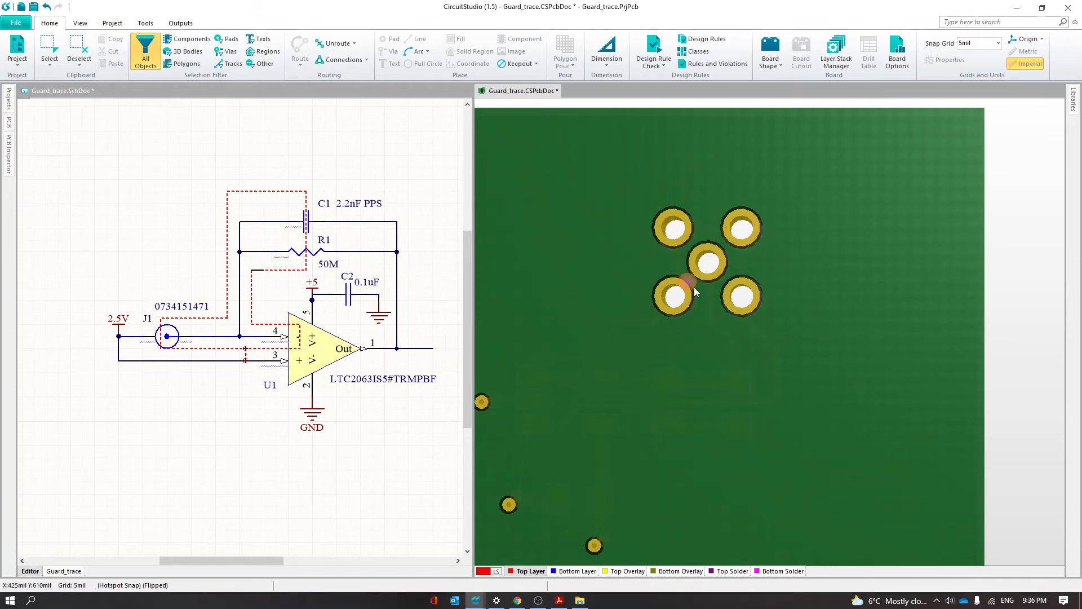
{"action": "key", "text": "v"}
{"action": "key", "text": "b"}
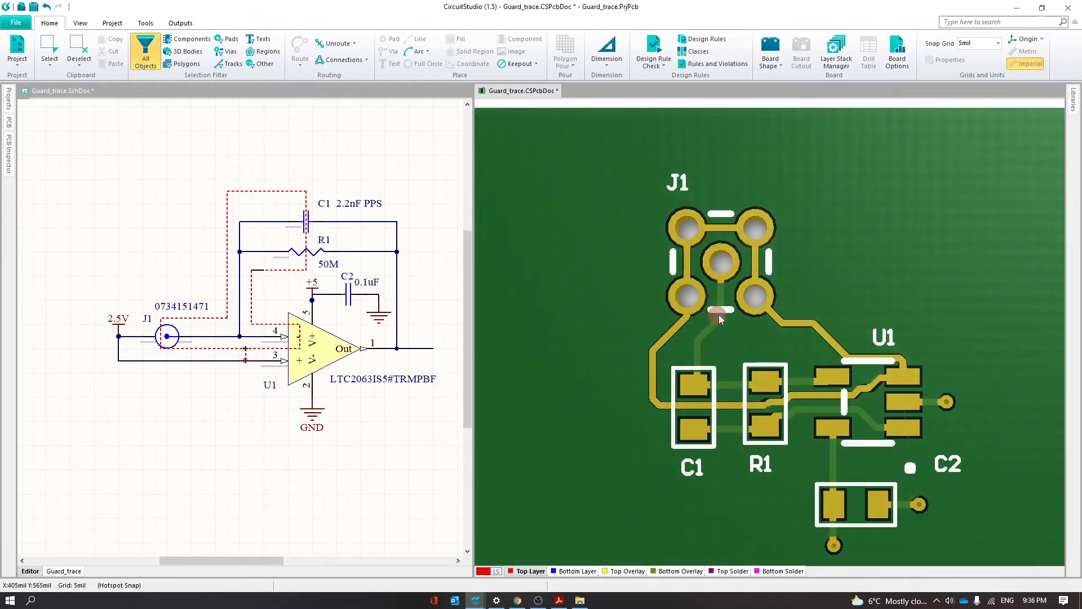
In the 2D view, route a closed 10 mil 2.5V guard ring on the Bottom Layer through J1's four outer pads
{"action": "key", "text": "2"}
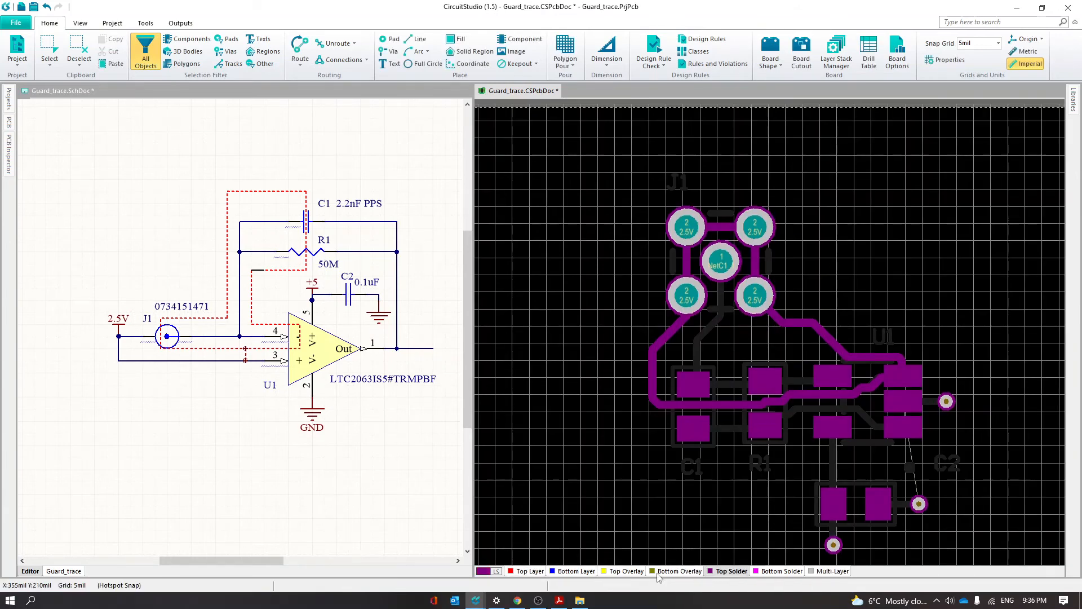
{"action": "left_click", "coordinate": [588, 572]}
{"action": "key", "text": "ctrl+w"}
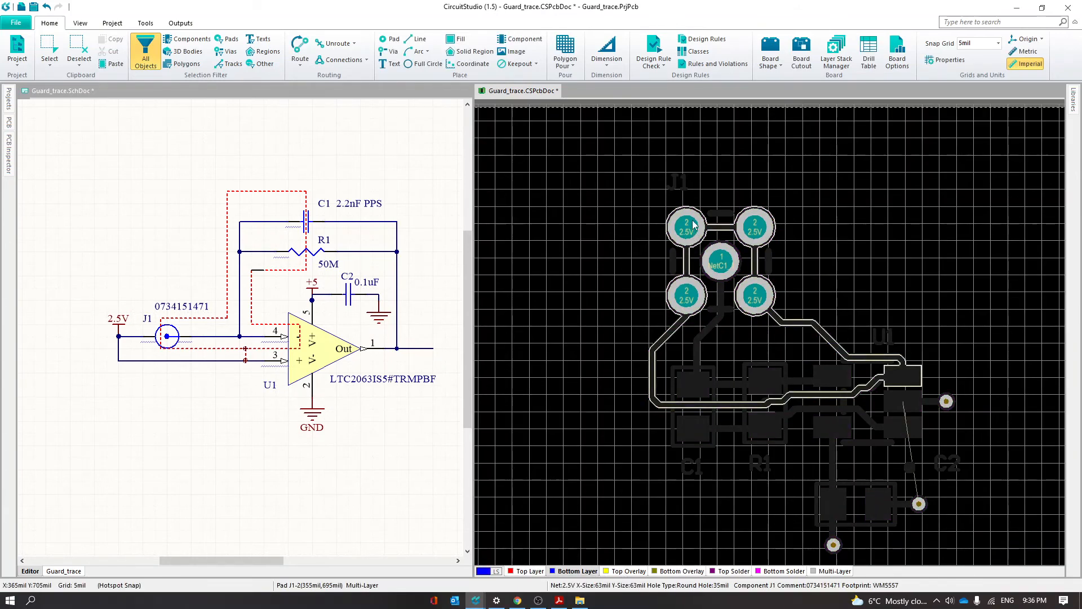
{"action": "left_click", "coordinate": [694, 225]}
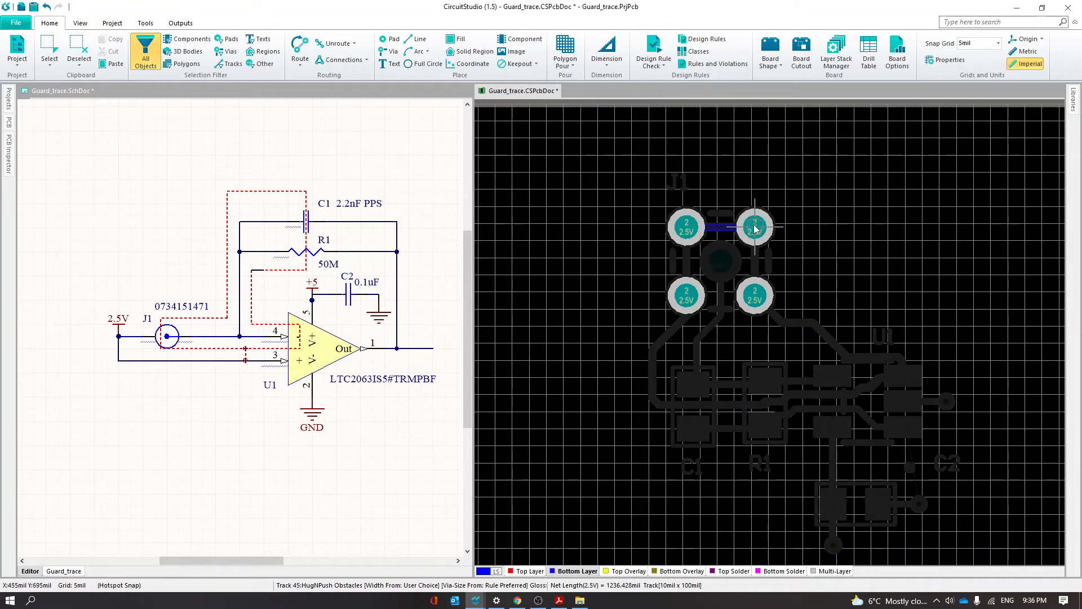
{"action": "left_click", "coordinate": [756, 291]}
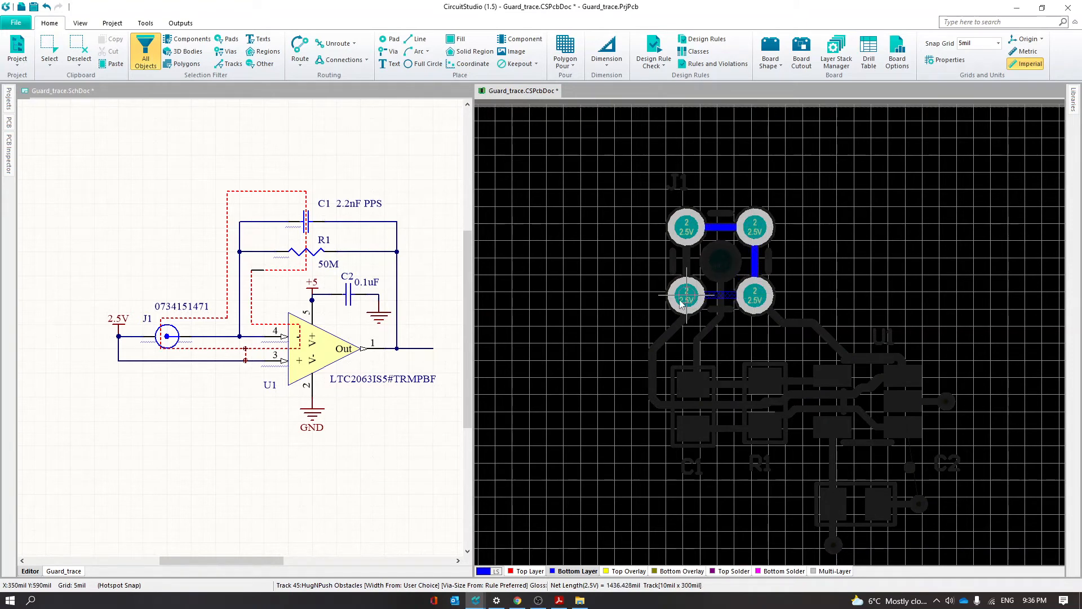
{"action": "left_click", "coordinate": [701, 272]}
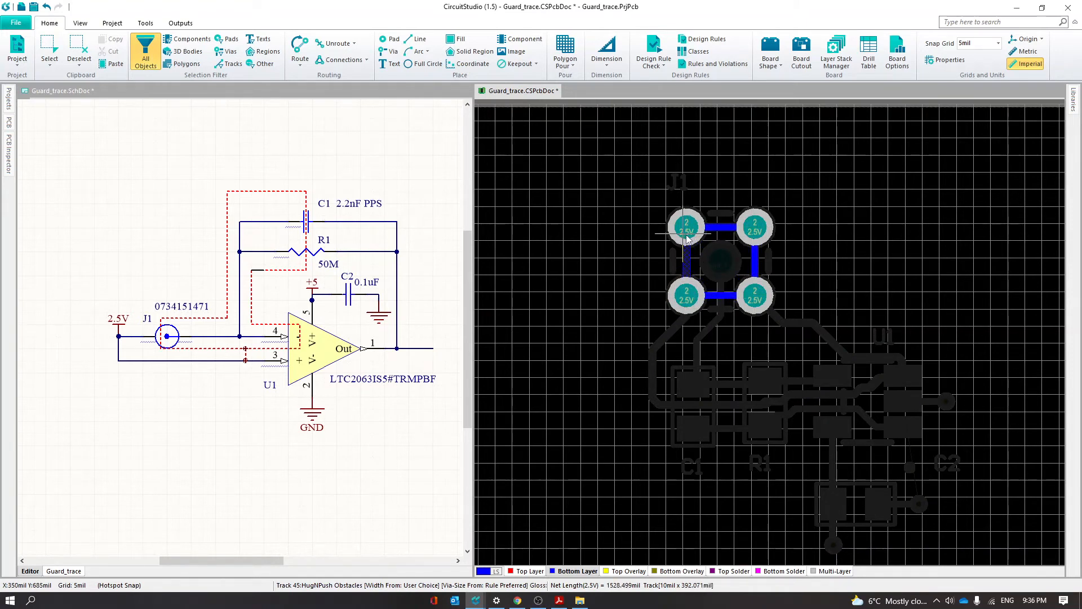
{"action": "left_click", "coordinate": [687, 233]}
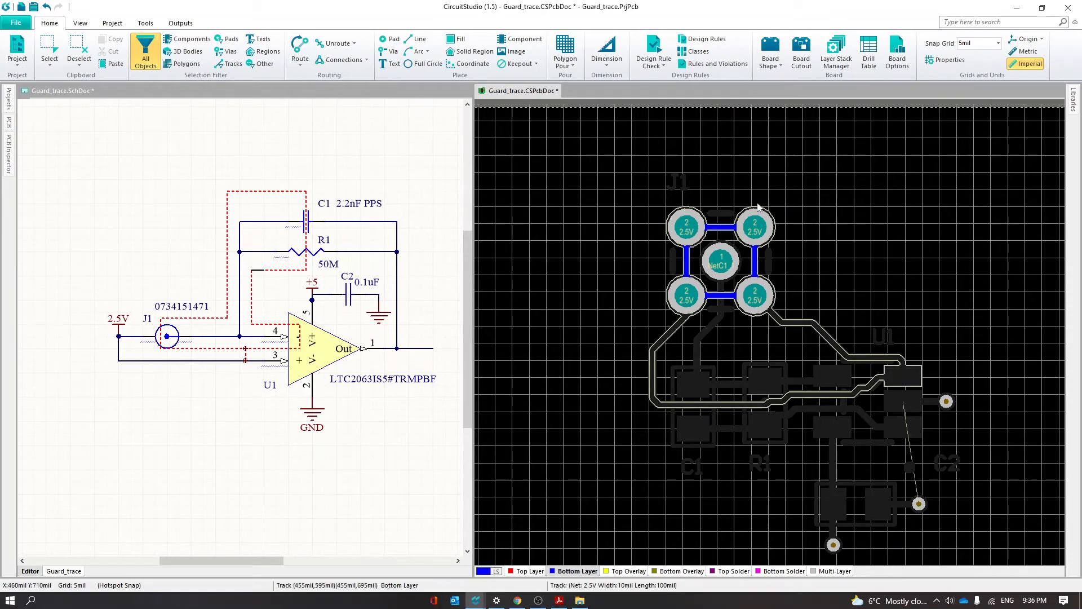
Draw a closed 12 mil line ring on Bottom Solder through J1's four outer pads, over the bottom guard ring
{"action": "left_click", "coordinate": [694, 571]}
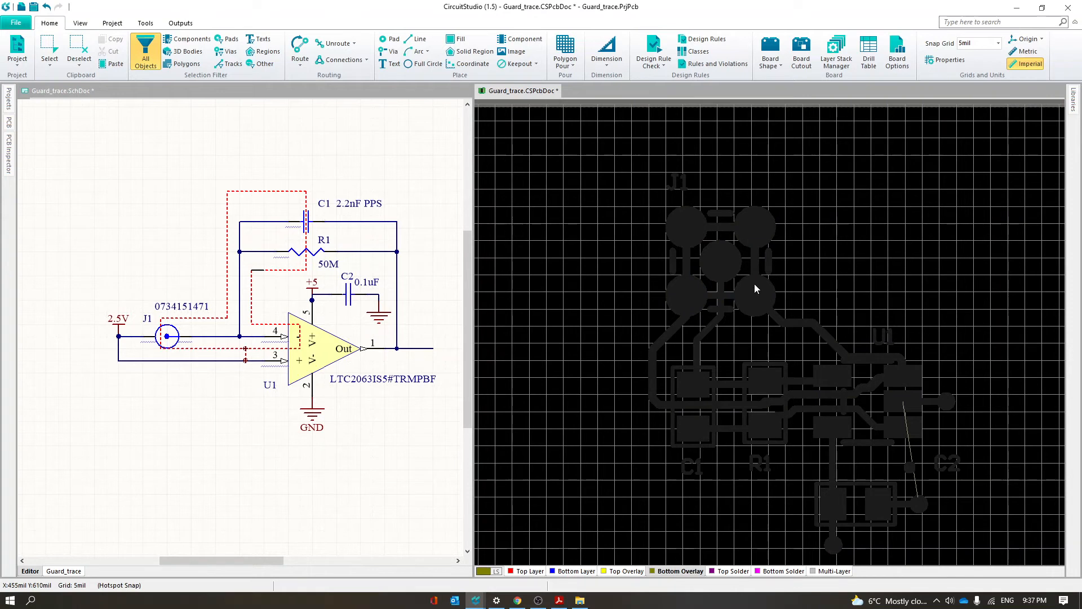
{"action": "left_click", "coordinate": [784, 571]}
{"action": "key", "text": "p"}
{"action": "key", "text": "l"}
{"action": "scroll", "coordinate": [756, 295], "scroll_direction": "up", "scroll_amount": 6, "text": "ctrl"}
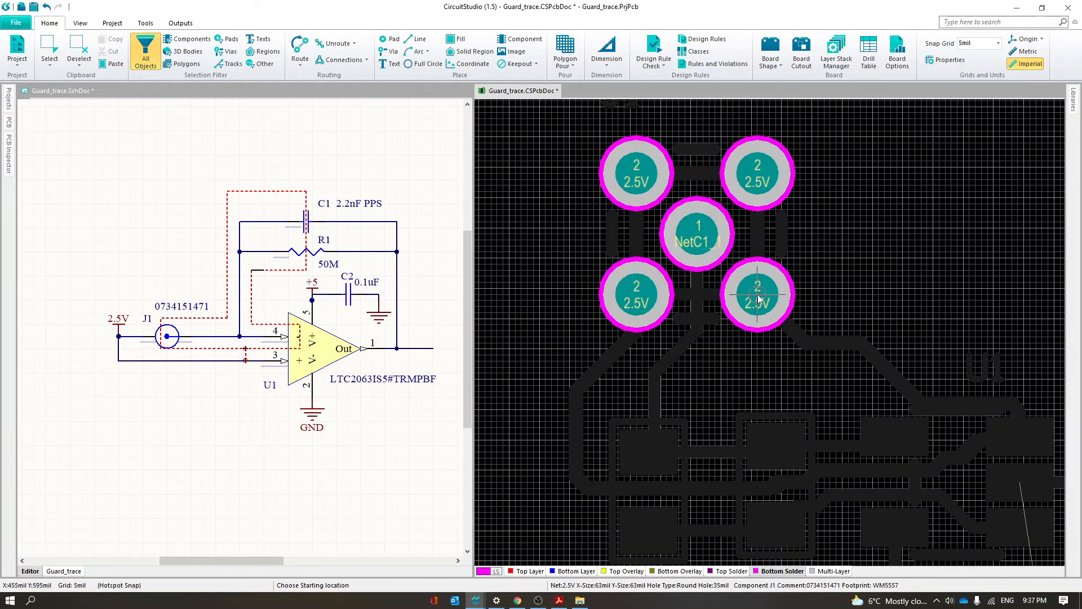
{"action": "left_click", "coordinate": [759, 296]}
{"action": "left_click", "coordinate": [759, 174]}
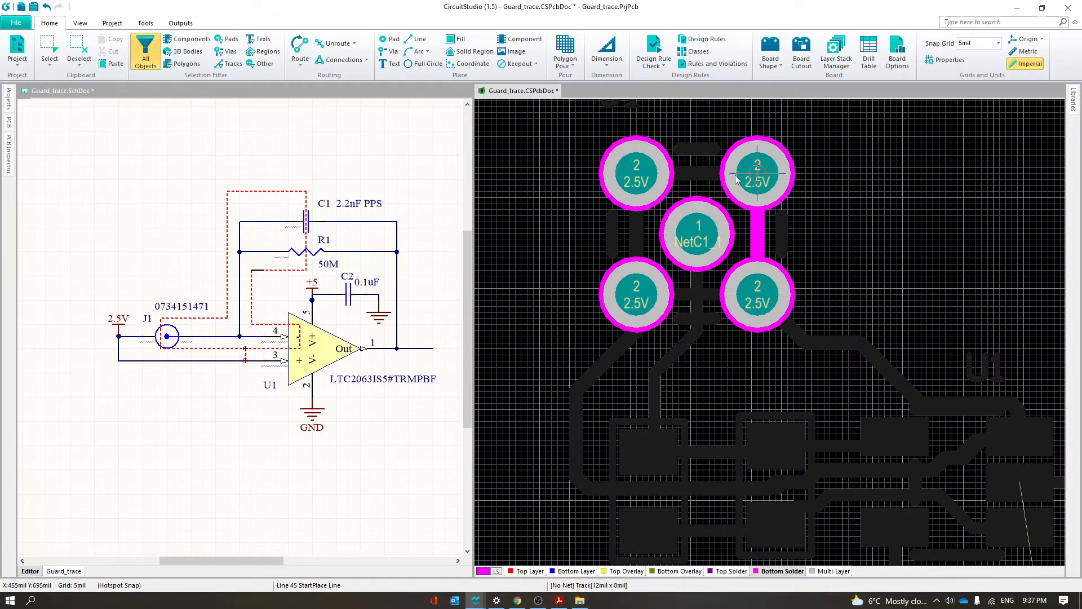
{"action": "left_click", "coordinate": [637, 174]}
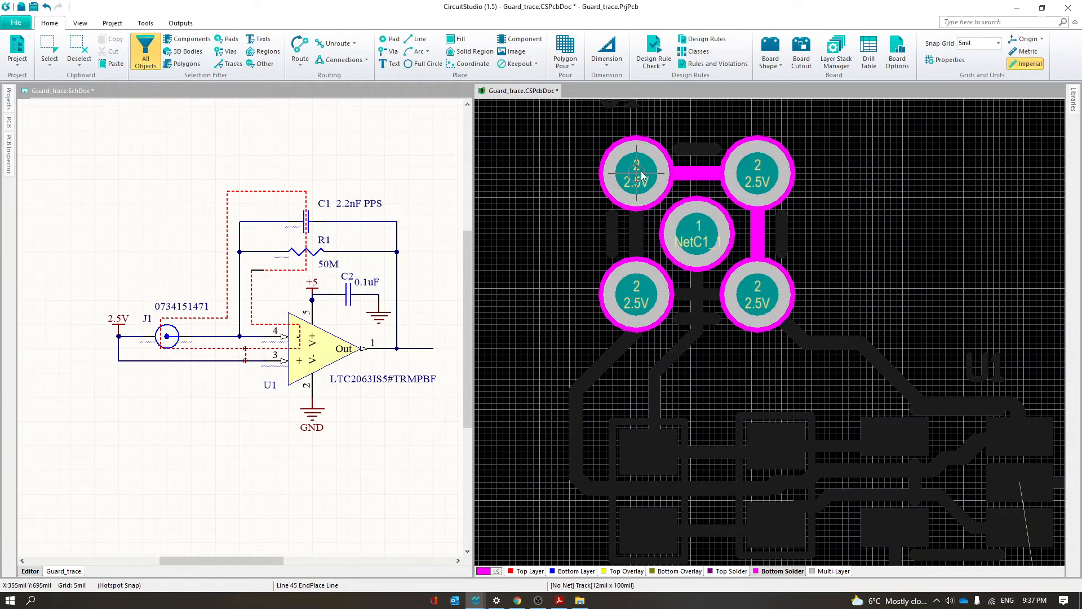
{"action": "left_click", "coordinate": [636, 277]}
{"action": "left_click", "coordinate": [758, 295]}
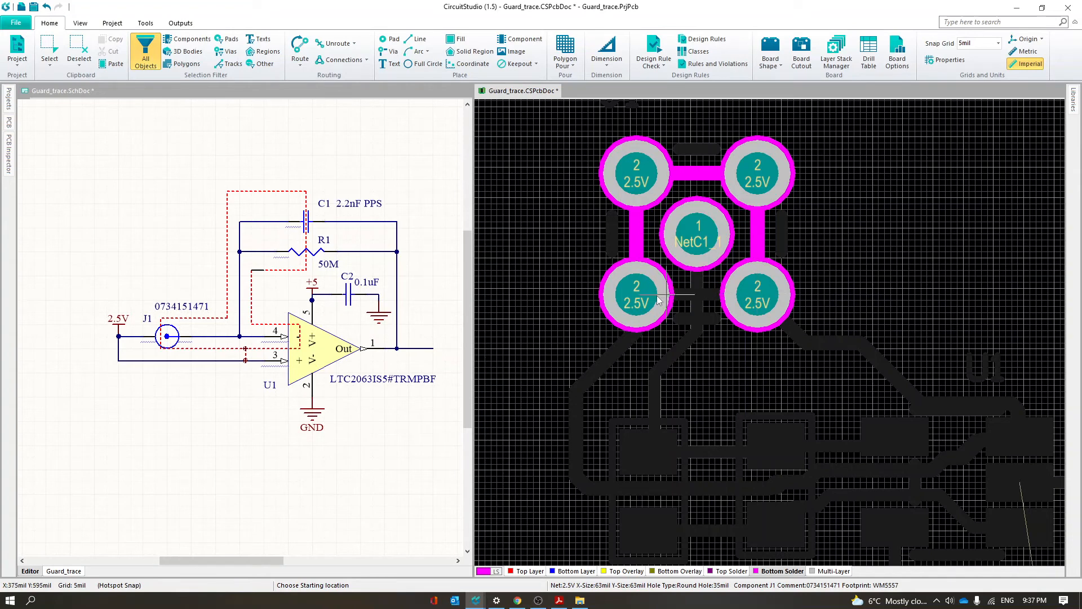
{"action": "right_click", "coordinate": [736, 300]}
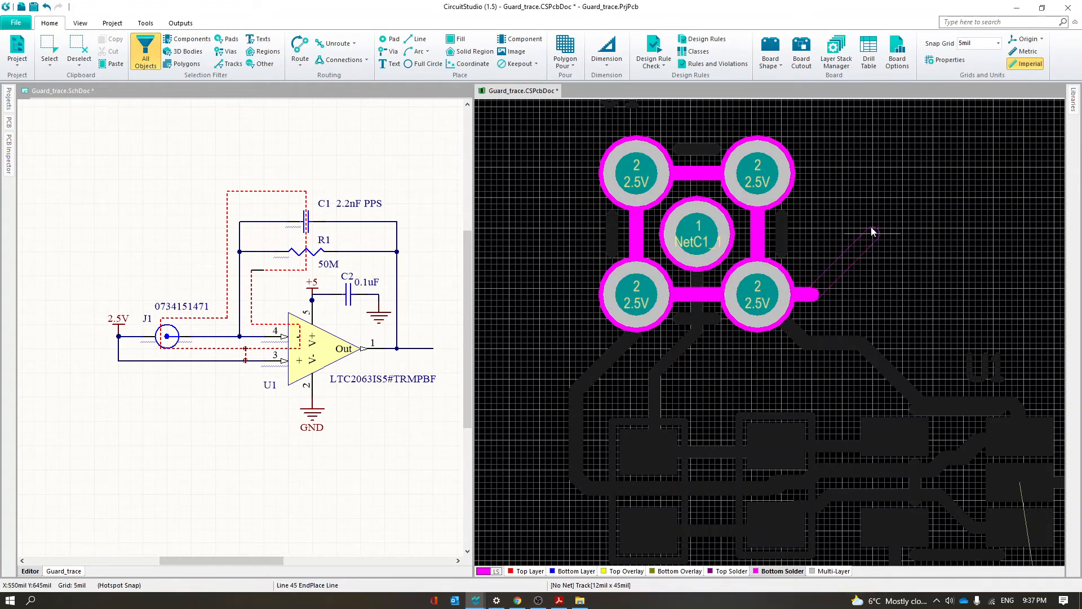
Display the board in 3D and flip it to examine the exposed guard ring around J1 on the bottom side
{"action": "scroll", "coordinate": [914, 225], "scroll_direction": "down", "scroll_amount": 2, "text": "ctrl"}
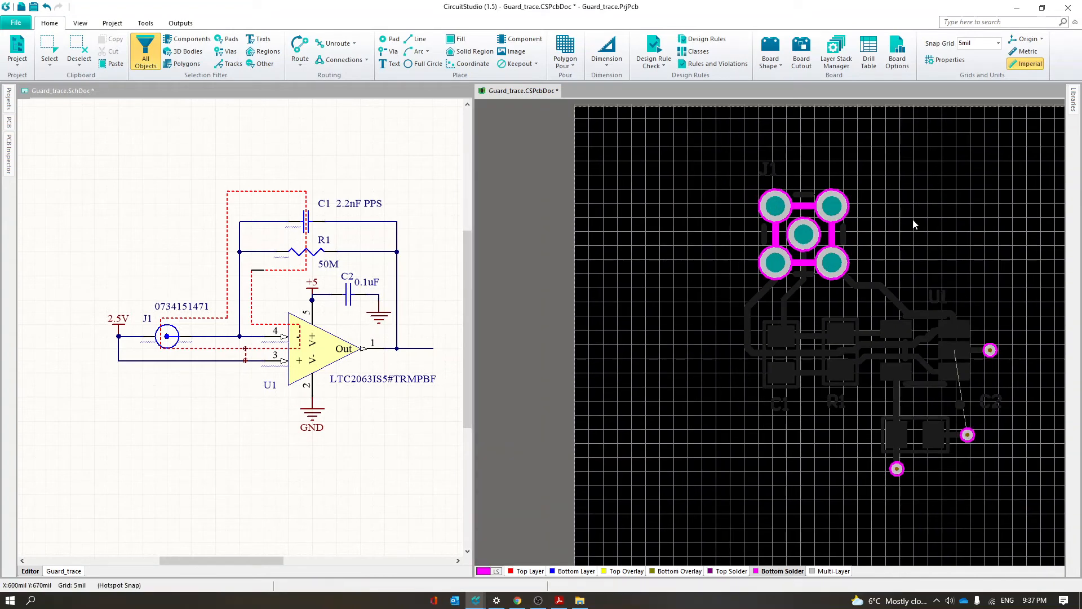
{"action": "key", "text": "3"}
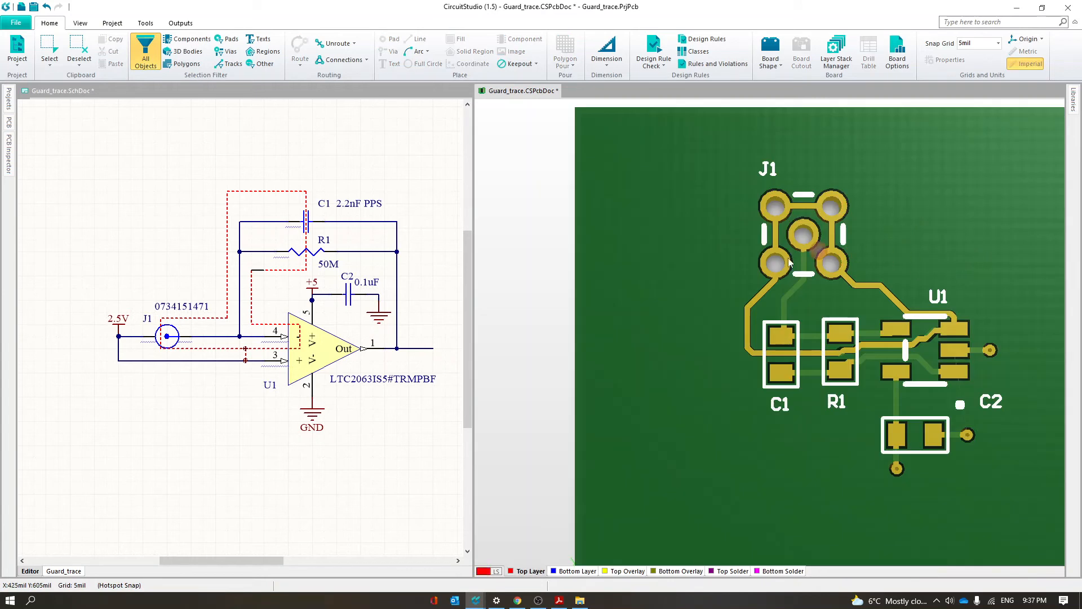
{"action": "right_click_drag", "start_coordinate": [707, 331], "coordinate": [608, 346]}
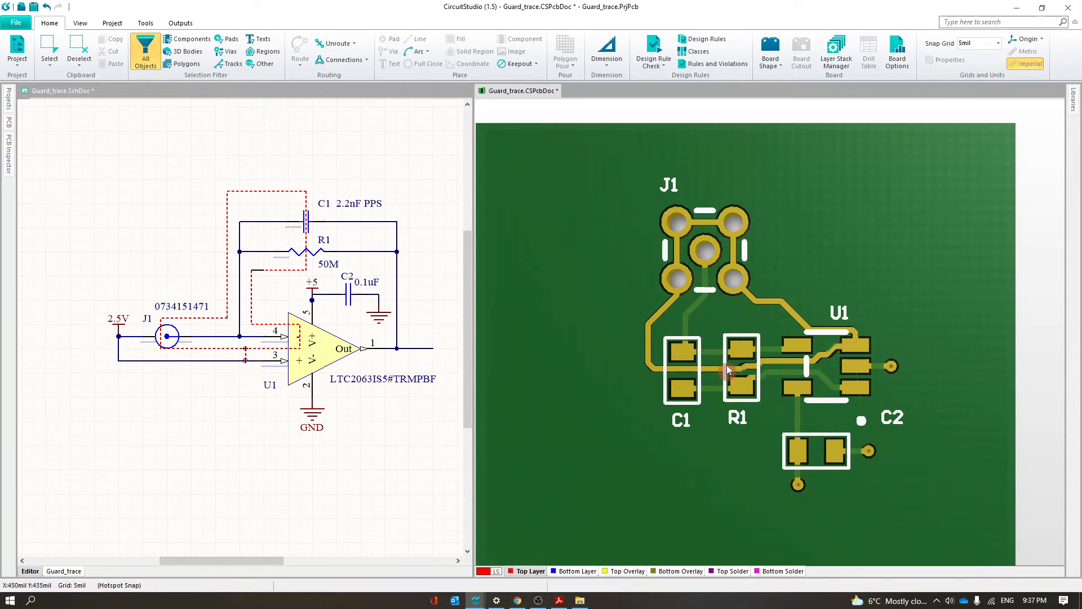
{"action": "key", "text": "v"}
{"action": "key", "text": "b"}
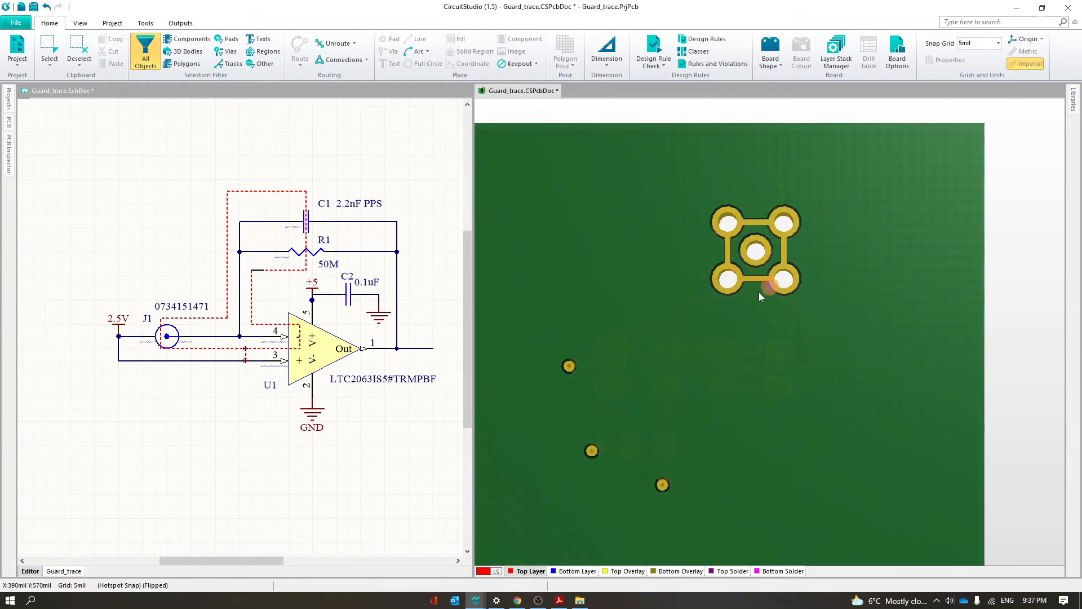
{"action": "key", "text": "v"}
{"action": "key", "text": "b"}
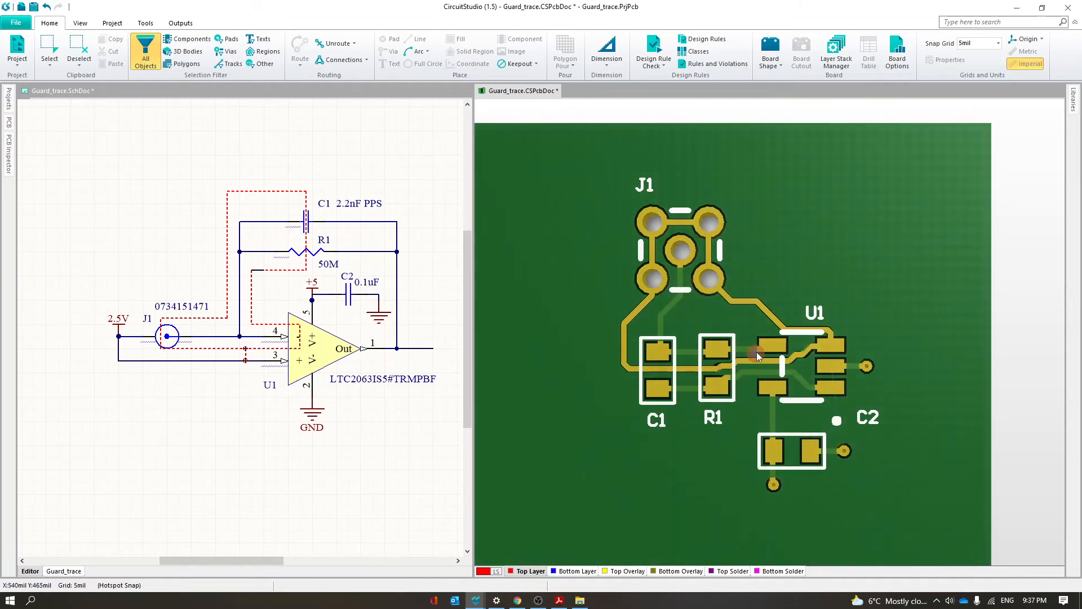
Return to the 2D view, make Top Overlay the active layer and turn off single-layer mode around J1
{"action": "key", "text": "2"}
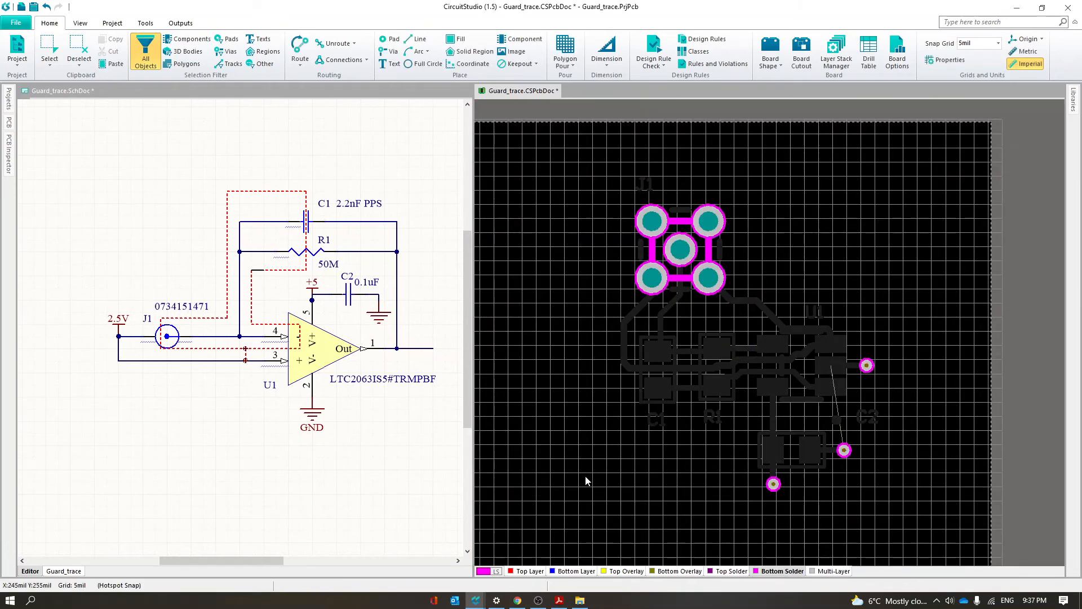
{"action": "left_click", "coordinate": [534, 571]}
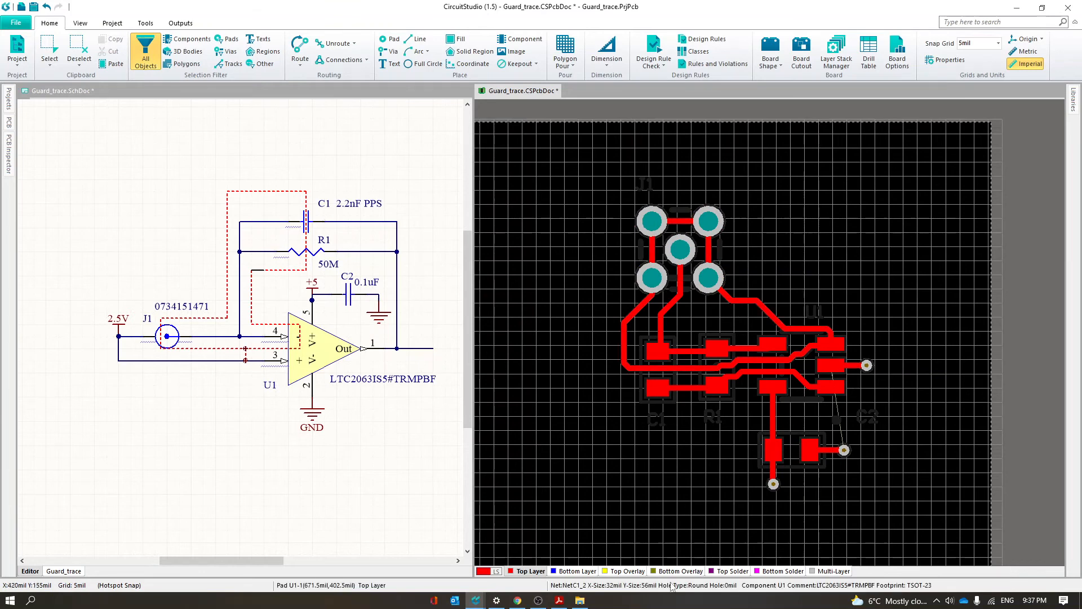
{"action": "left_click", "coordinate": [626, 571]}
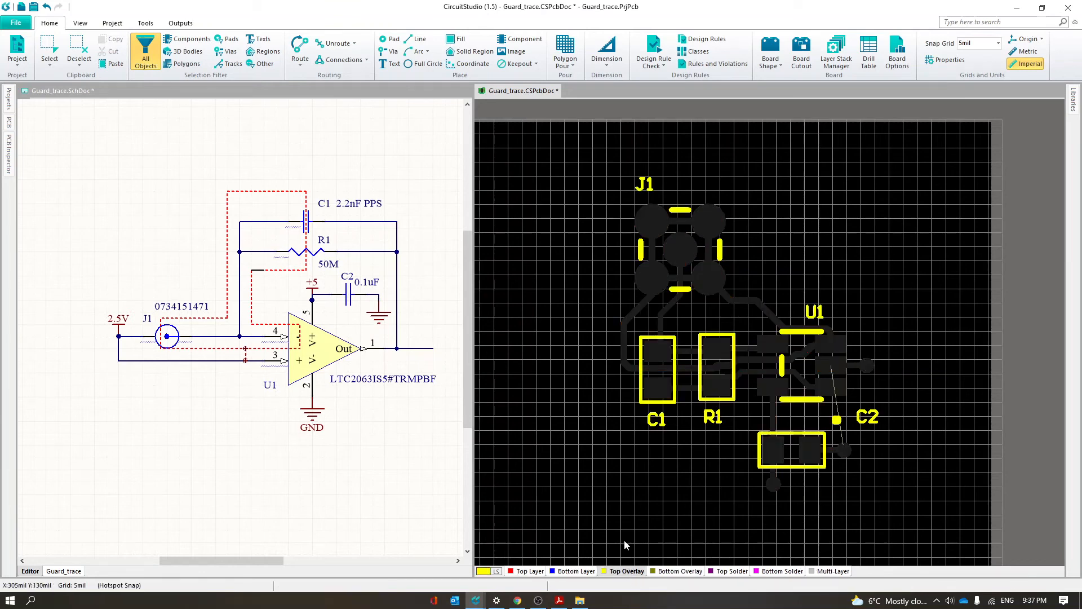
{"action": "key", "text": "shift+s"}
{"action": "scroll", "coordinate": [692, 244], "scroll_direction": "up", "scroll_amount": 4, "text": "ctrl"}
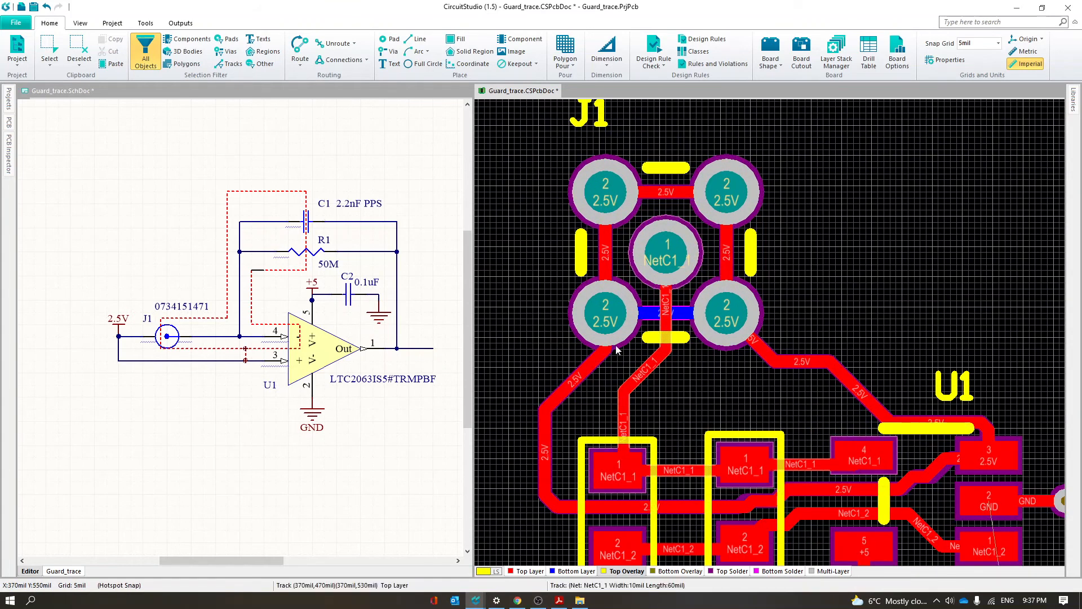
Unlock the primitives of capacitor C1's footprint
{"action": "scroll", "coordinate": [637, 417], "scroll_direction": "down", "scroll_amount": 2}
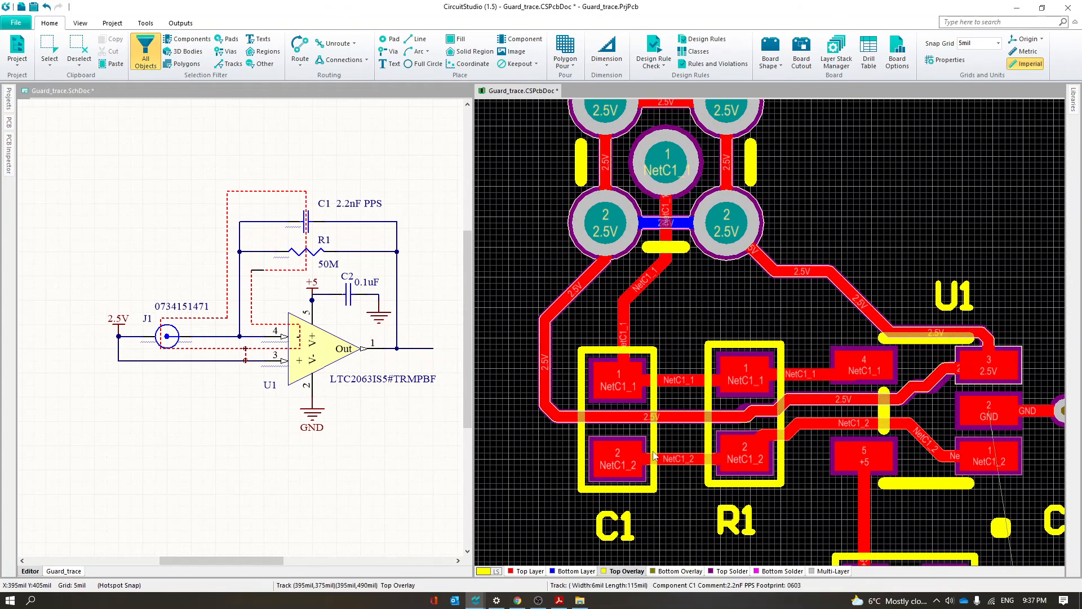
{"action": "scroll", "coordinate": [653, 457], "scroll_direction": "down", "scroll_amount": 2}
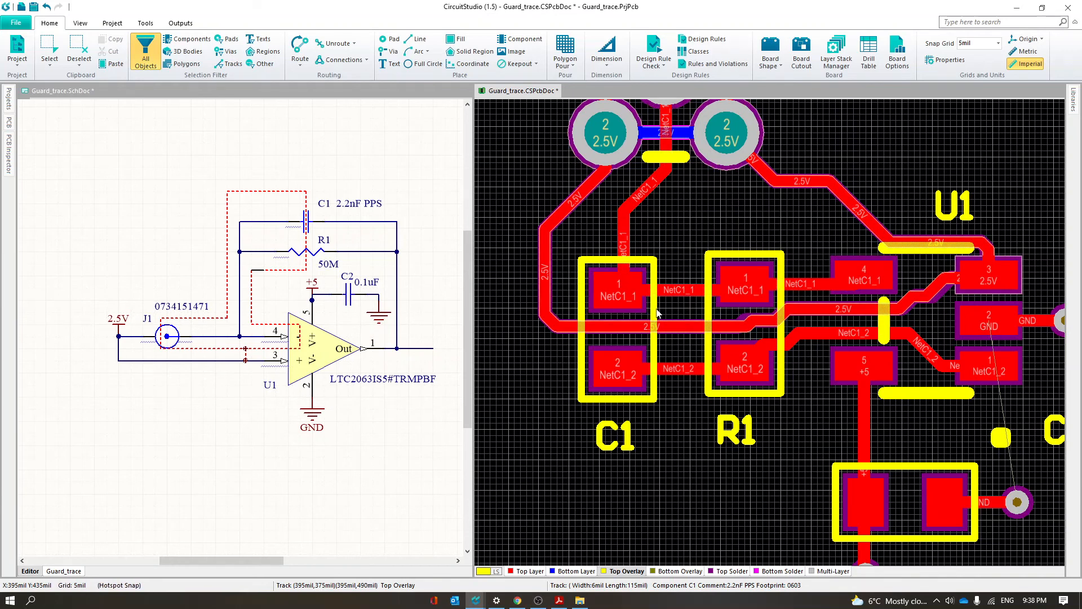
{"action": "double_click", "coordinate": [647, 341]}
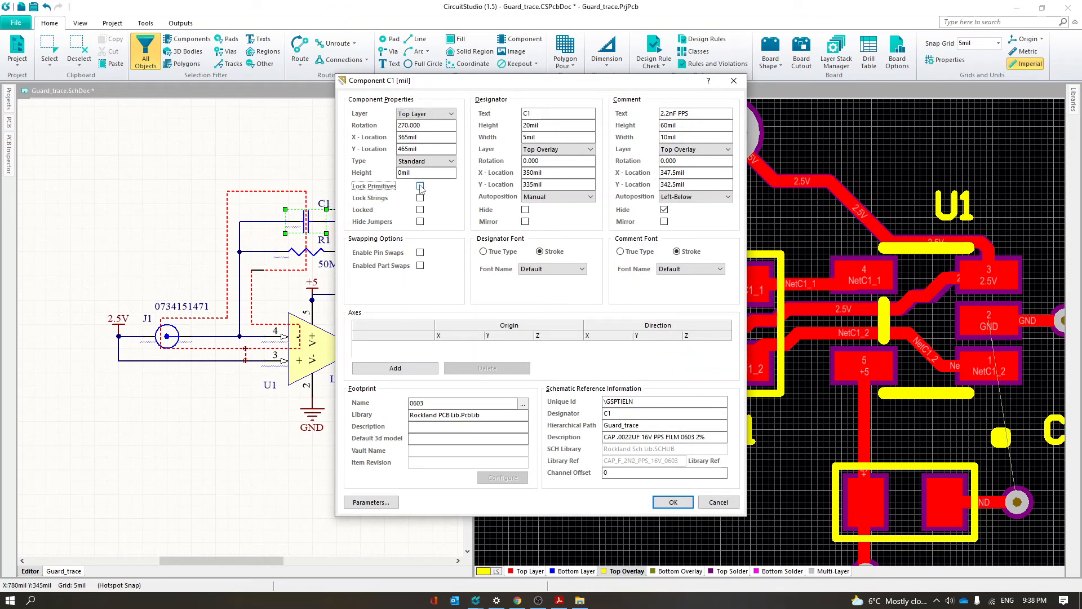
{"action": "left_click", "coordinate": [670, 502]}
{"action": "left_click", "coordinate": [673, 420]}
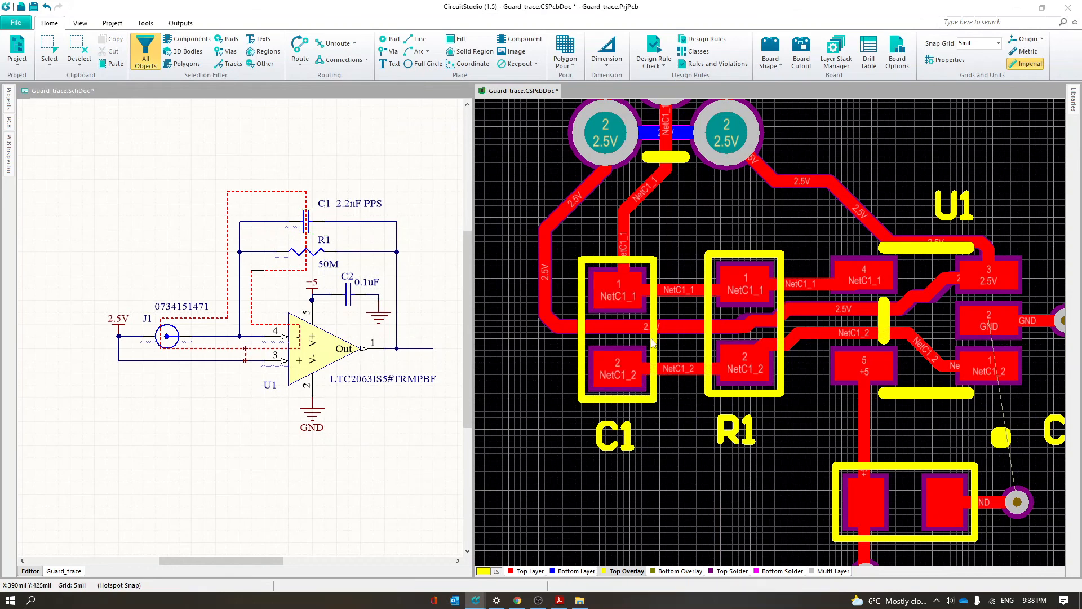
Delete the two vertical silkscreen lines of C1's outline that cross the 2.5V guard trace
{"action": "left_click", "coordinate": [654, 329]}
{"action": "left_click", "coordinate": [685, 318]}
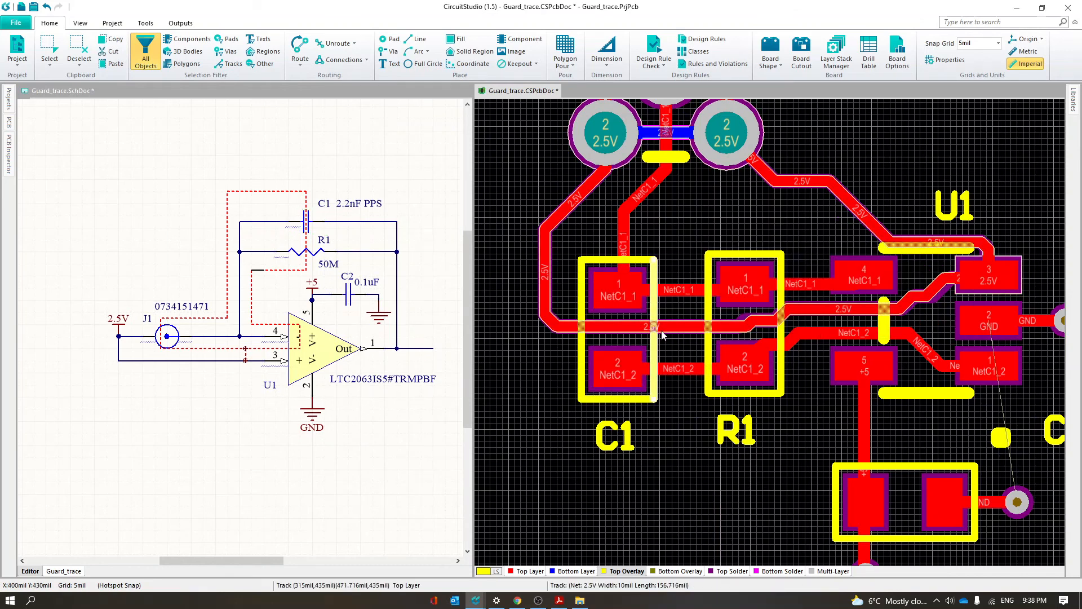
{"action": "key", "text": "Delete"}
{"action": "left_click", "coordinate": [584, 339]}
{"action": "left_click", "coordinate": [625, 319]}
{"action": "key", "text": "Delete"}
Draw two 5 mil vertical Top Overlay lines along C1's outer side, each about 40 mil long, leaving a gap at the guard trace
{"action": "key", "text": "p"}
{"action": "key", "text": "l"}
{"action": "left_click", "coordinate": [581, 260]}
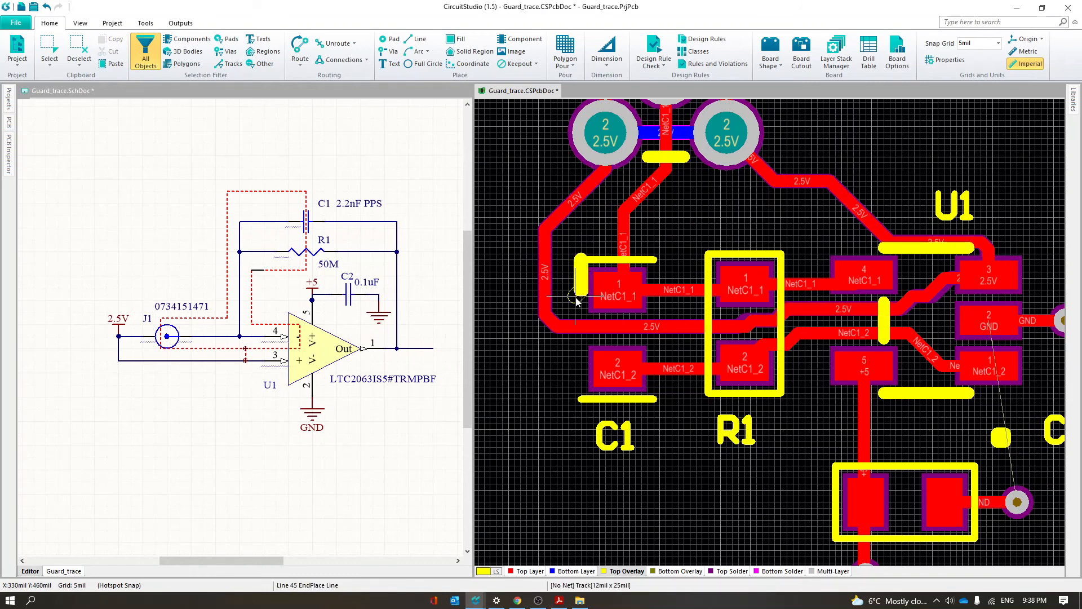
{"action": "key", "text": "Tab"}
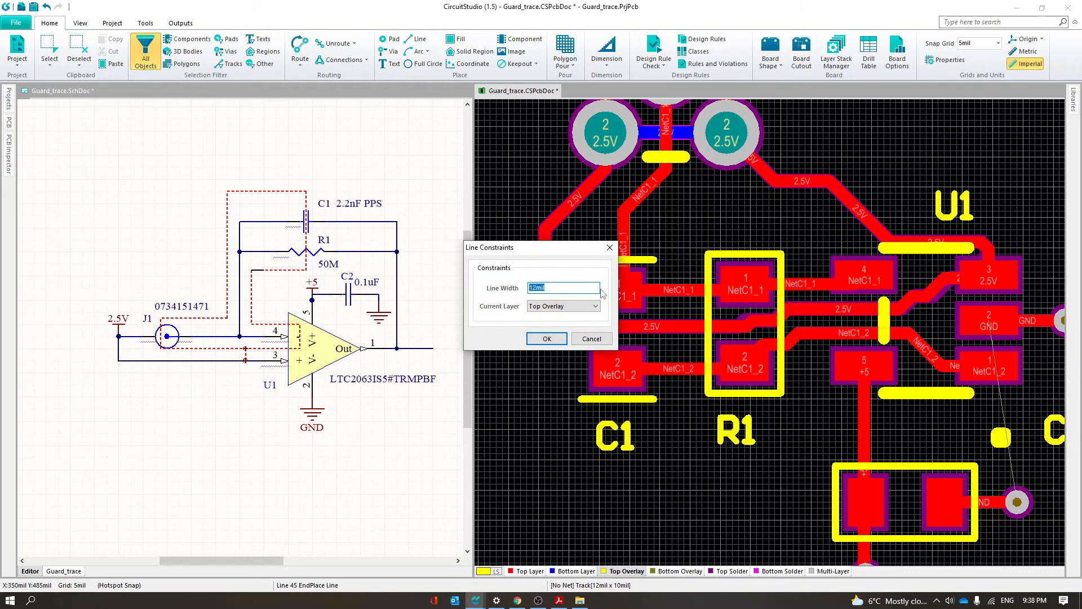
{"action": "type", "text": "5"}
{"action": "key", "text": "Return"}
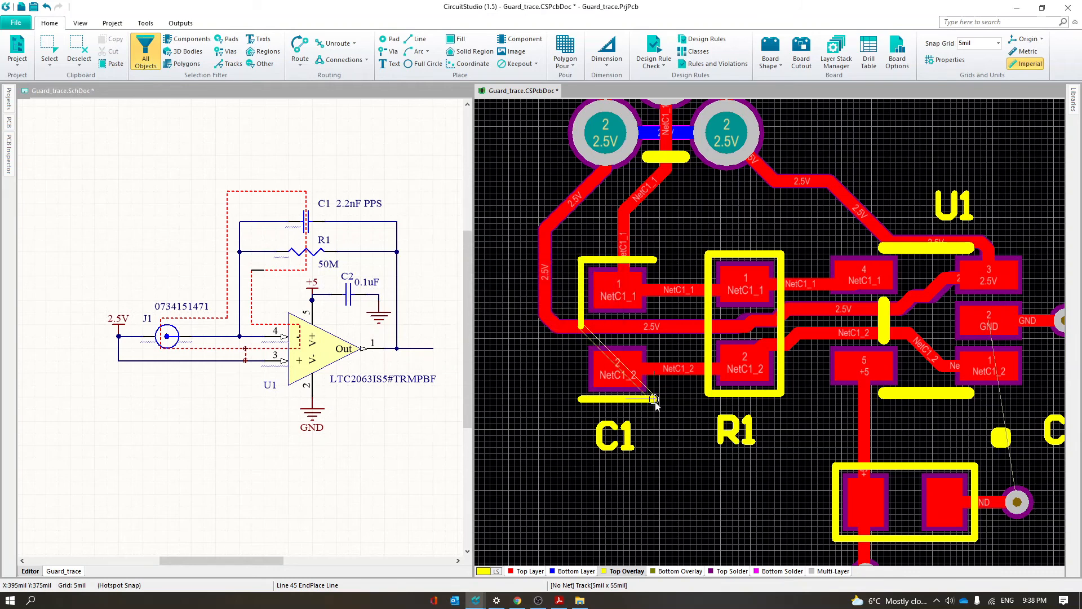
{"action": "right_click", "coordinate": [581, 310]}
{"action": "left_click", "coordinate": [582, 398]}
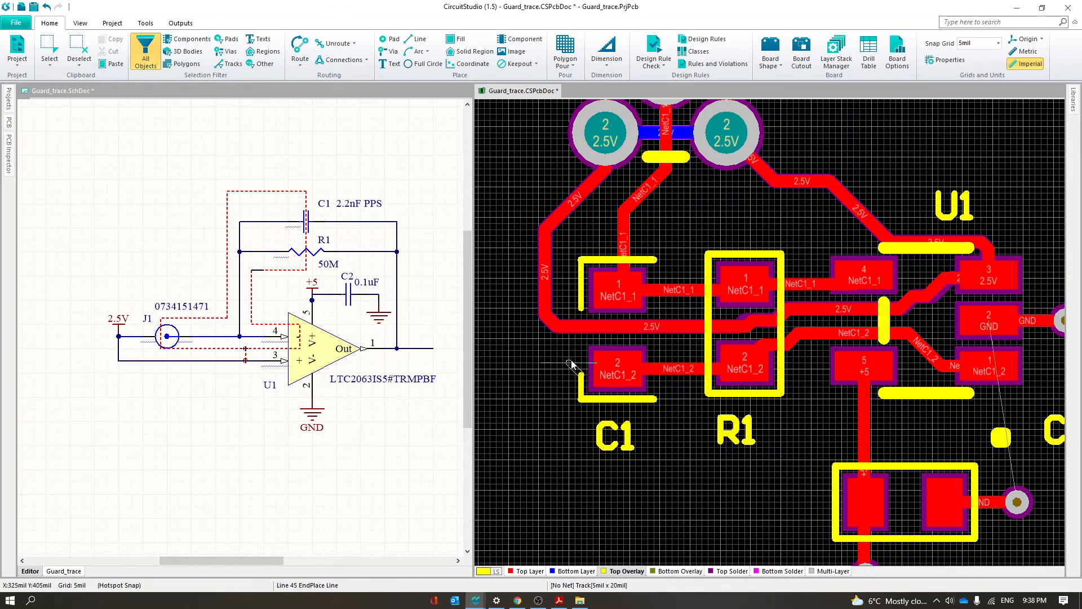
{"action": "right_click", "coordinate": [581, 353]}
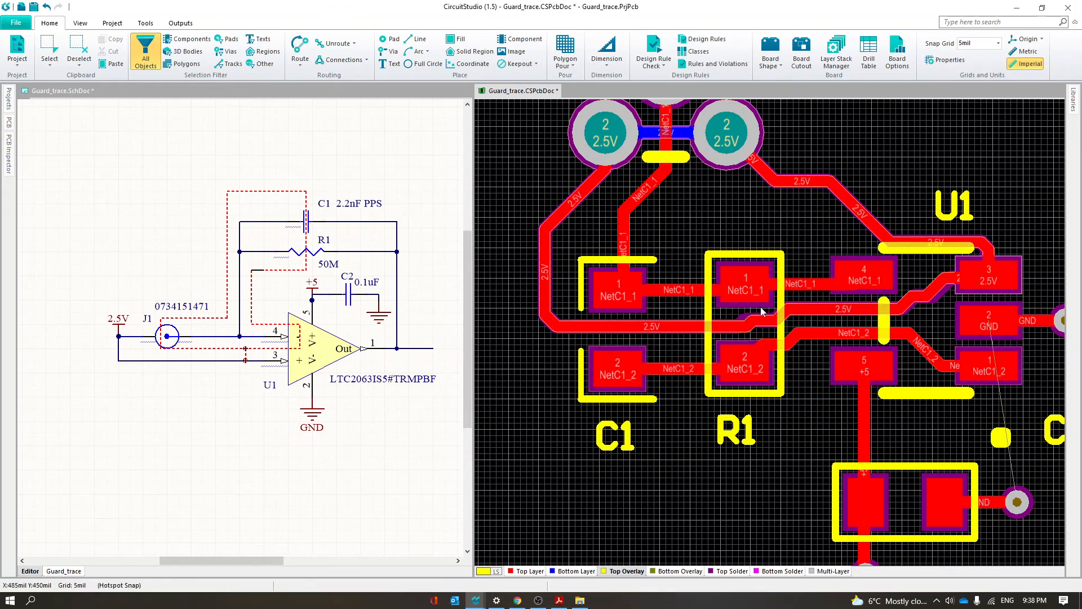
Unlock the primitives of resistor R1's footprint
{"action": "left_click", "coordinate": [758, 289]}
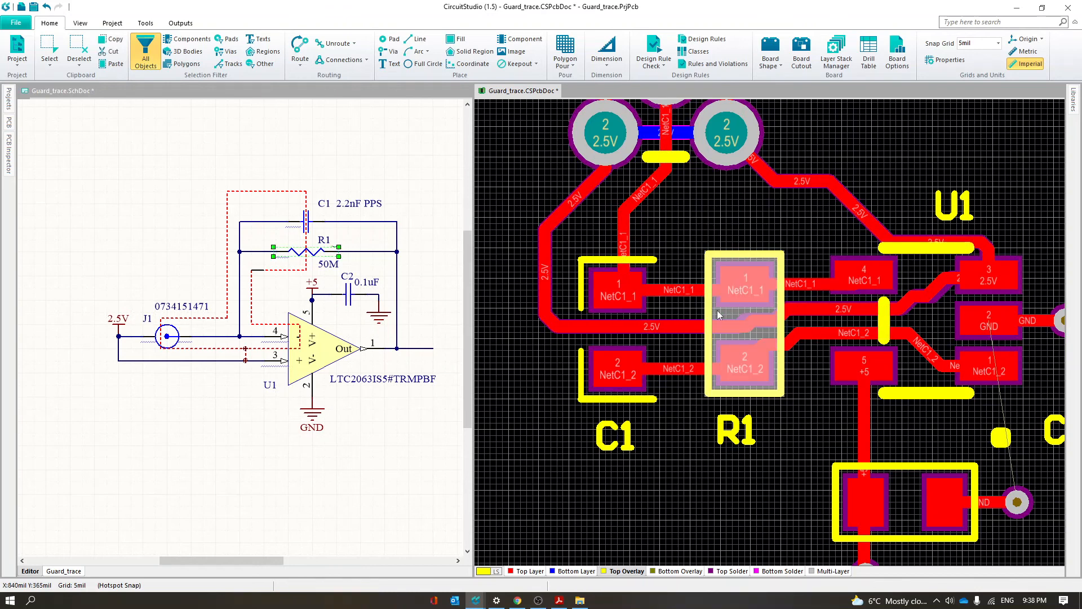
{"action": "key", "text": "Delete"}
{"action": "double_click", "coordinate": [720, 315]}
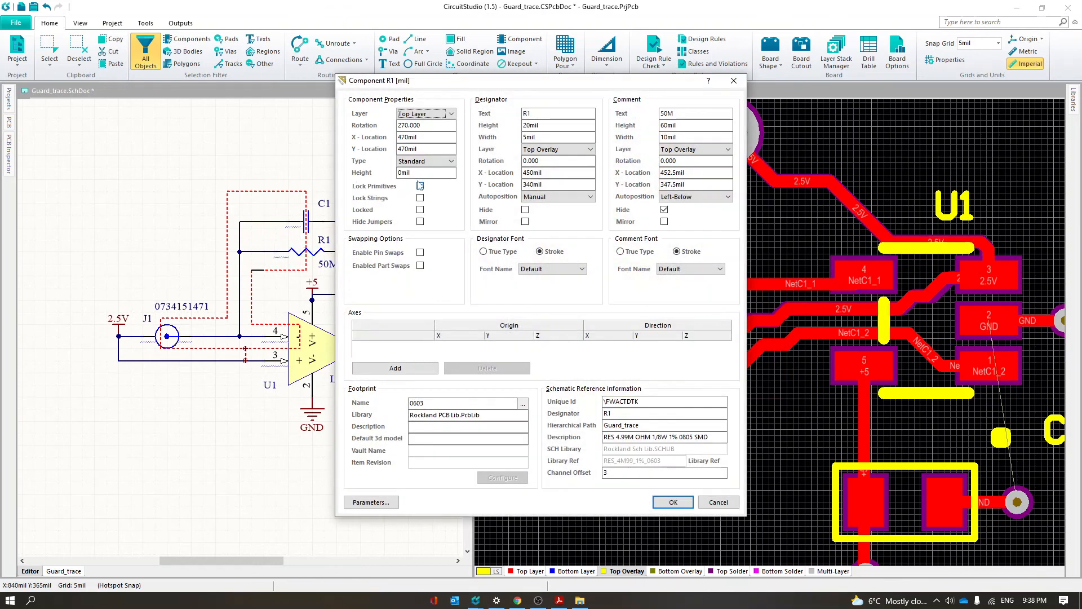
{"action": "left_click", "coordinate": [673, 502]}
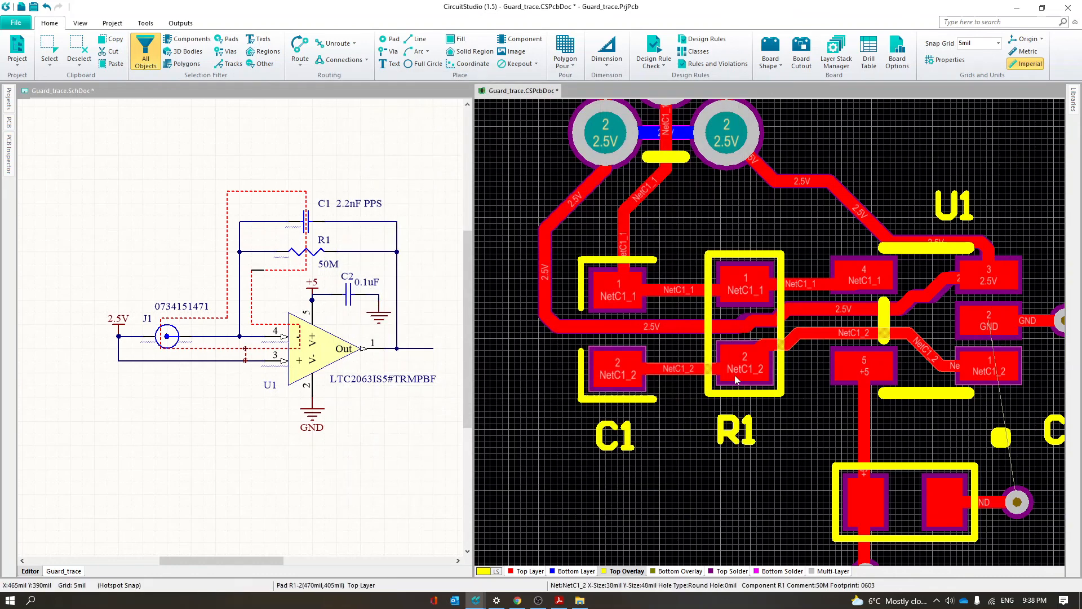
Delete the two vertical silkscreen lines of R1's outline that cross the guard trace
{"action": "left_click", "coordinate": [712, 342]}
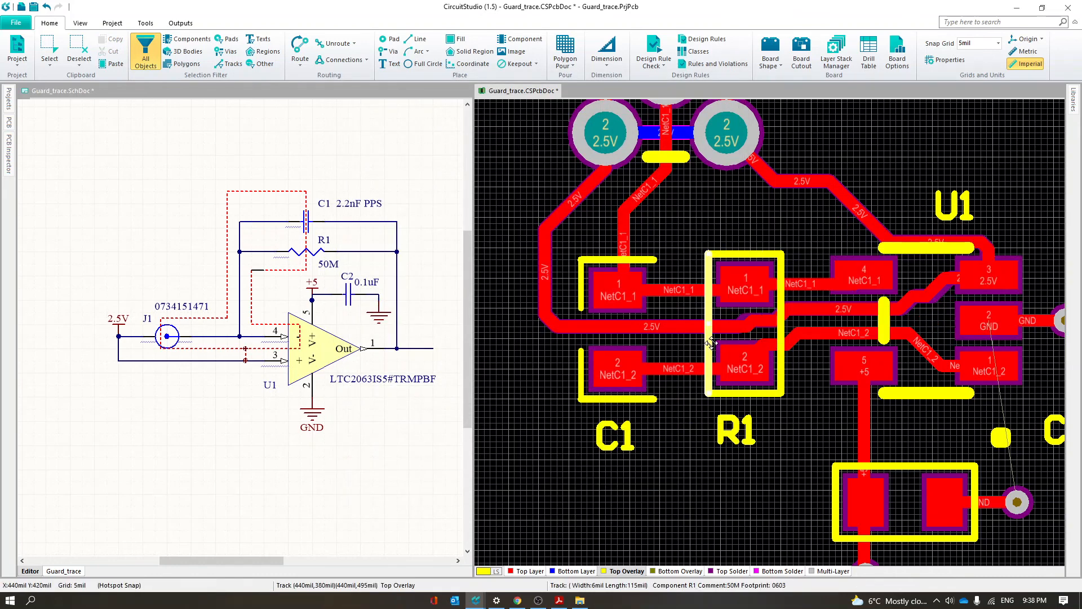
{"action": "left_click", "coordinate": [784, 321]}
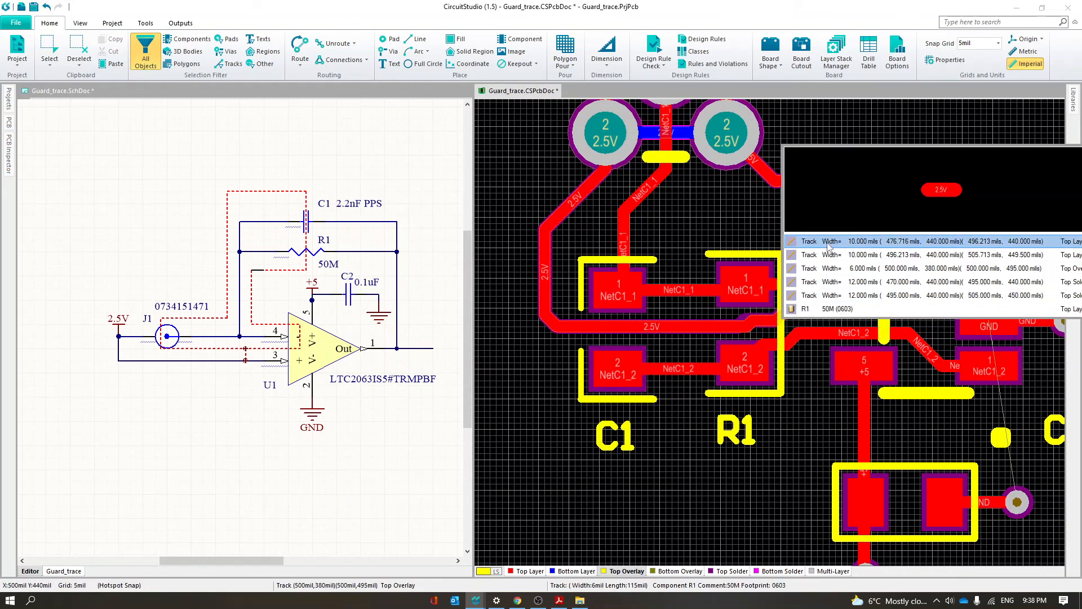
{"action": "left_click", "coordinate": [791, 326]}
{"action": "left_click", "coordinate": [783, 337]}
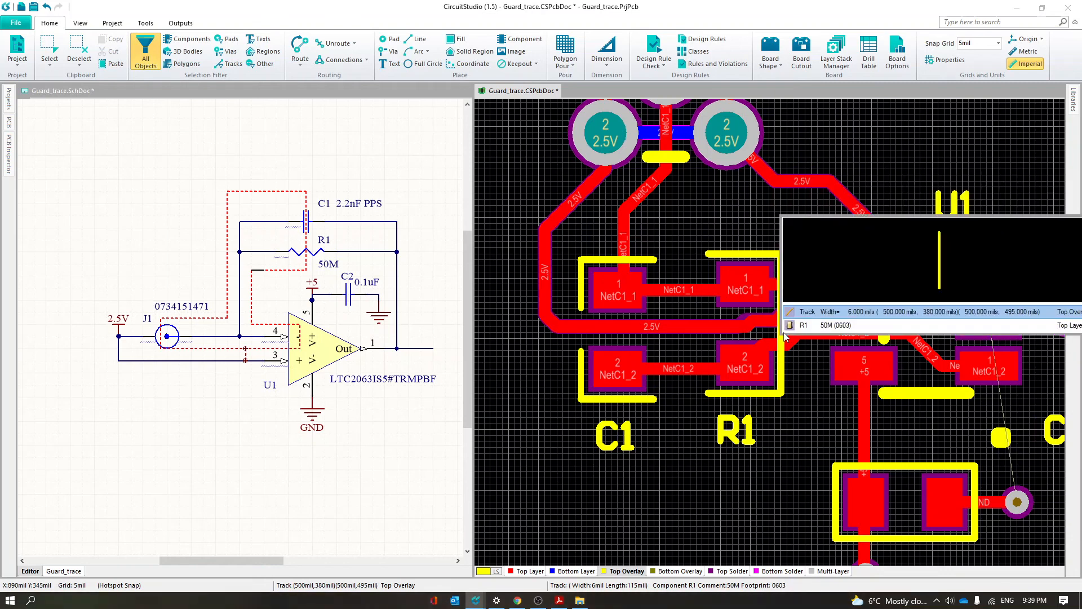
{"action": "left_click", "coordinate": [821, 316]}
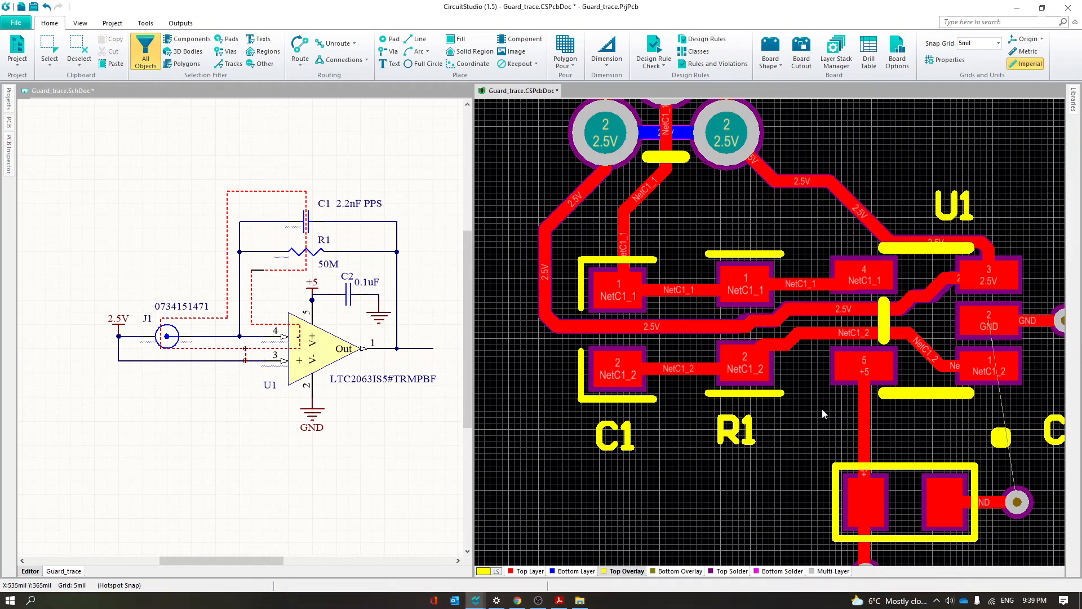
Display the board in 3D and enlarge the PCB view to examine the top-side silkscreen and guard trace
{"action": "left_click", "coordinate": [919, 252]}
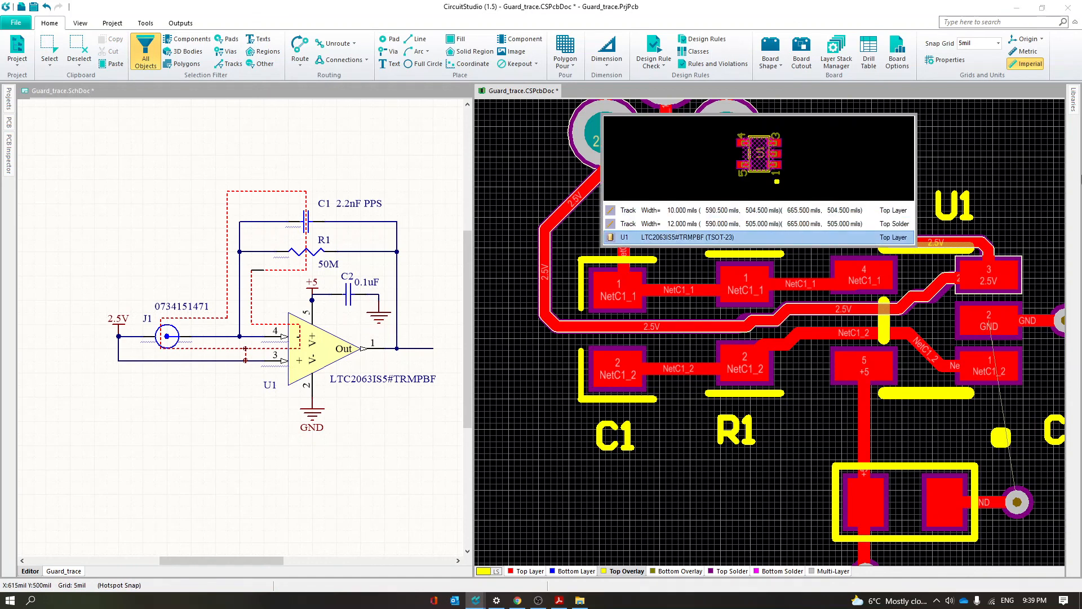
{"action": "scroll", "coordinate": [806, 398], "scroll_direction": "down", "scroll_amount": 1, "text": "ctrl"}
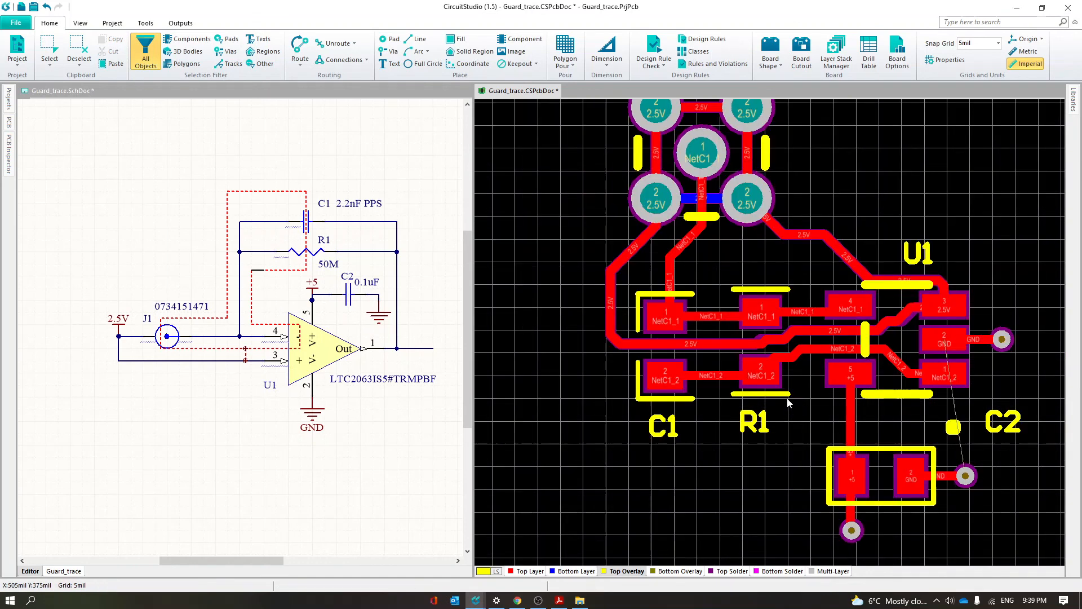
{"action": "right_click_drag", "start_coordinate": [734, 462], "coordinate": [668, 514]}
{"action": "scroll", "coordinate": [671, 512], "scroll_direction": "down", "scroll_amount": 1, "text": "ctrl"}
{"action": "key", "text": "3"}
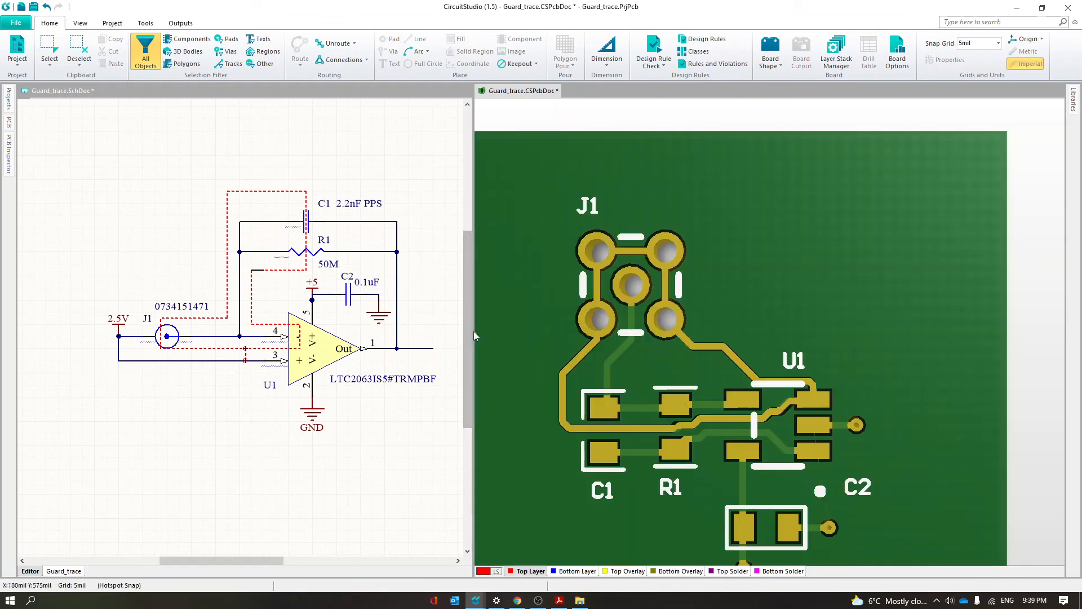
{"action": "left_click_drag", "start_coordinate": [476, 330], "coordinate": [308, 332]}
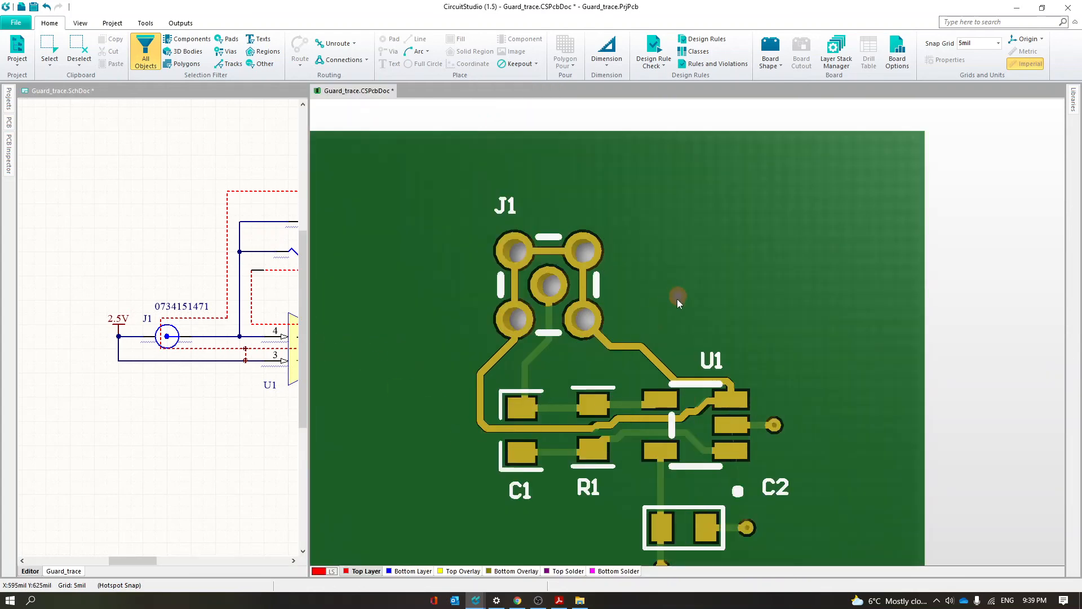
{"action": "scroll", "coordinate": [680, 317], "scroll_direction": "down", "scroll_amount": 2}
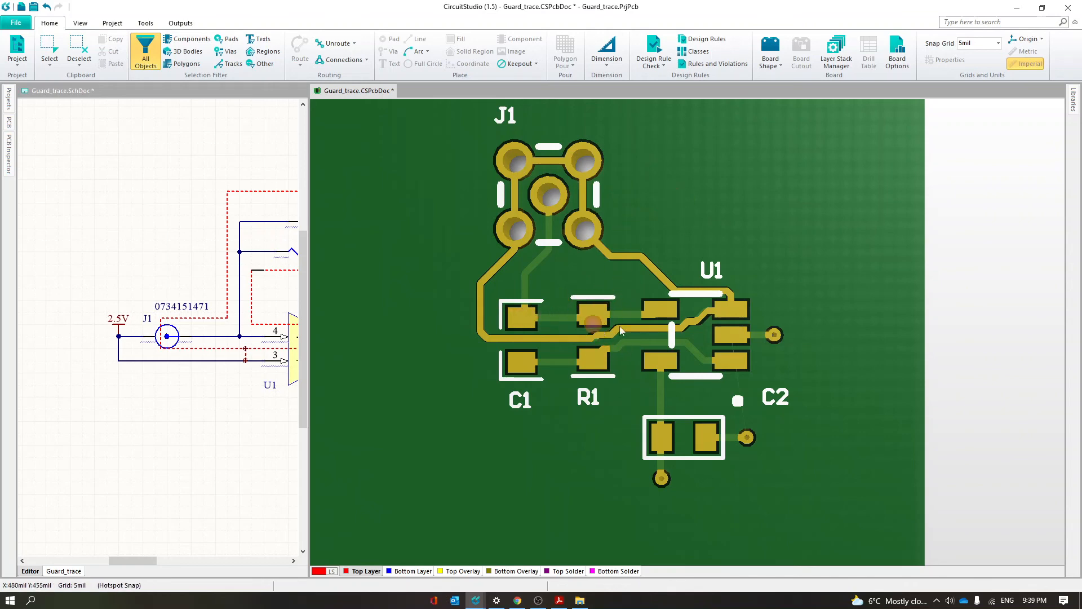
{"action": "right_click_drag", "start_coordinate": [611, 320], "coordinate": [617, 316], "text": "shift"}
Flip the 3D board to examine the guard ring on the bottom side, and flip it back to the top
{"action": "key", "text": "v"}
{"action": "key", "text": "b"}
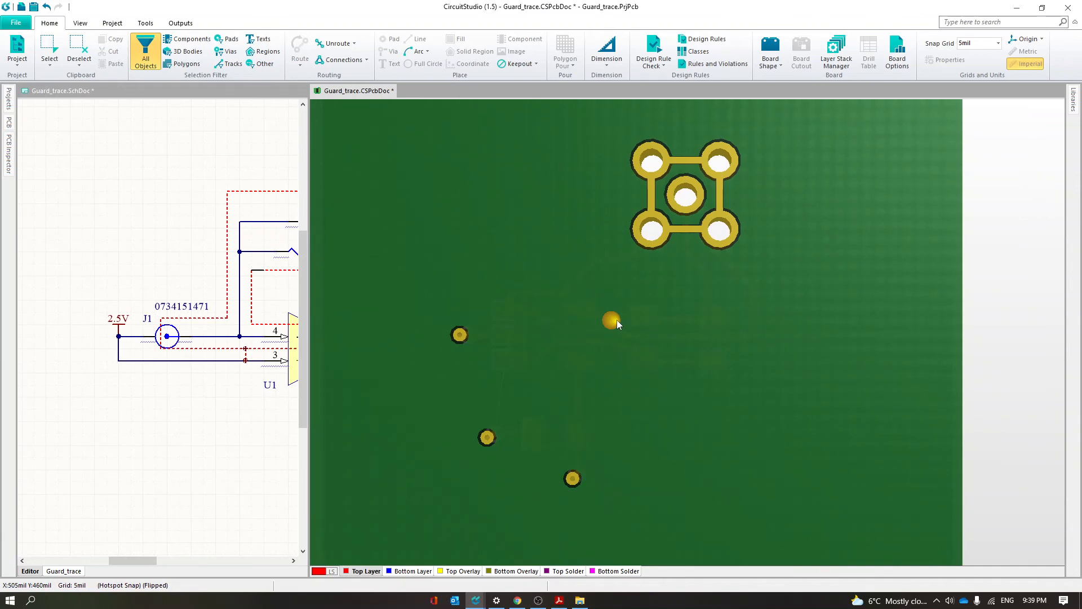
{"action": "key", "text": "v"}
{"action": "key", "text": "b"}
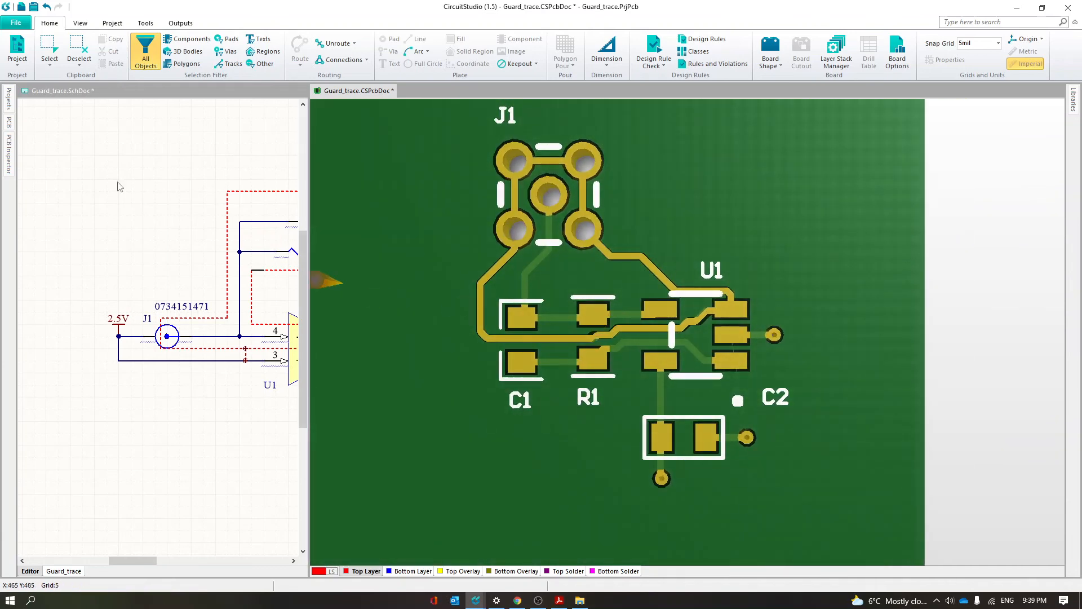
Turn on the display of generic 3D models and simple 3D bodies for the board
{"action": "left_click", "coordinate": [9, 149]}
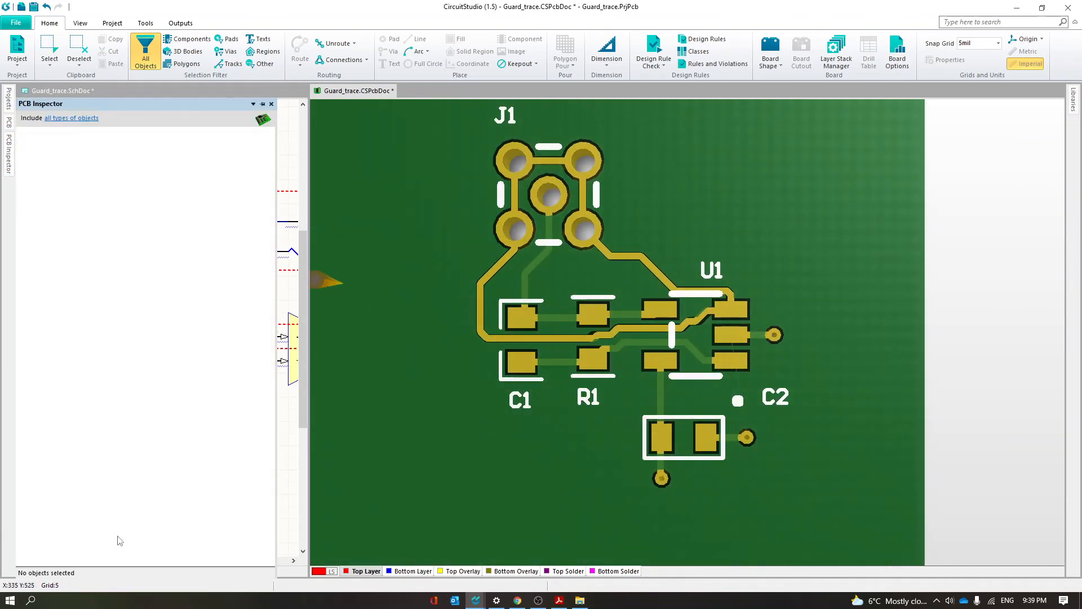
{"action": "left_click", "coordinate": [11, 155]}
{"action": "mouse_move", "coordinate": [12, 132]}
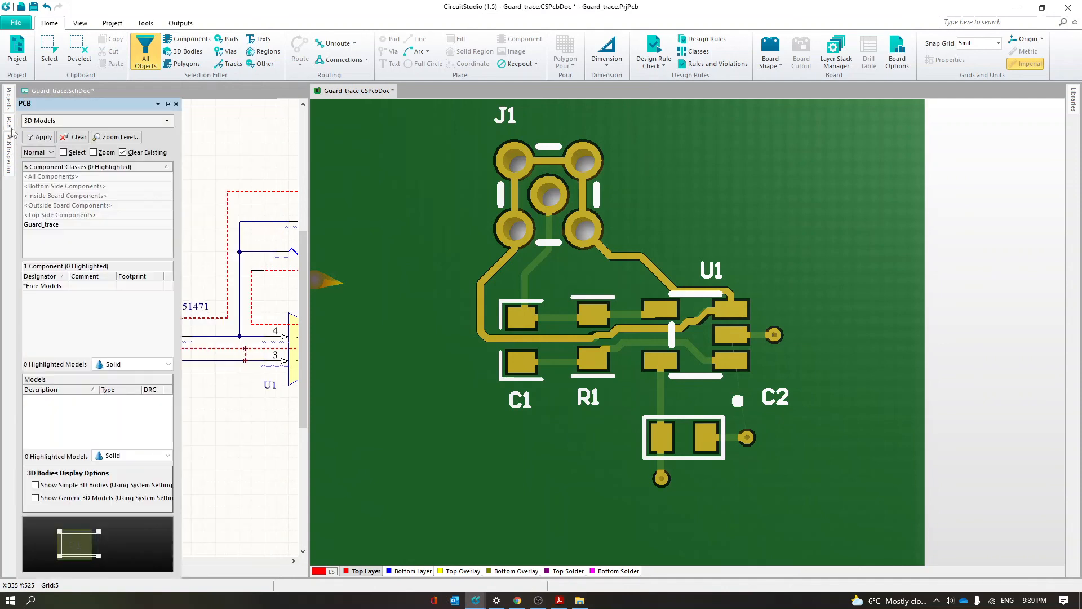
{"action": "left_click", "coordinate": [124, 498]}
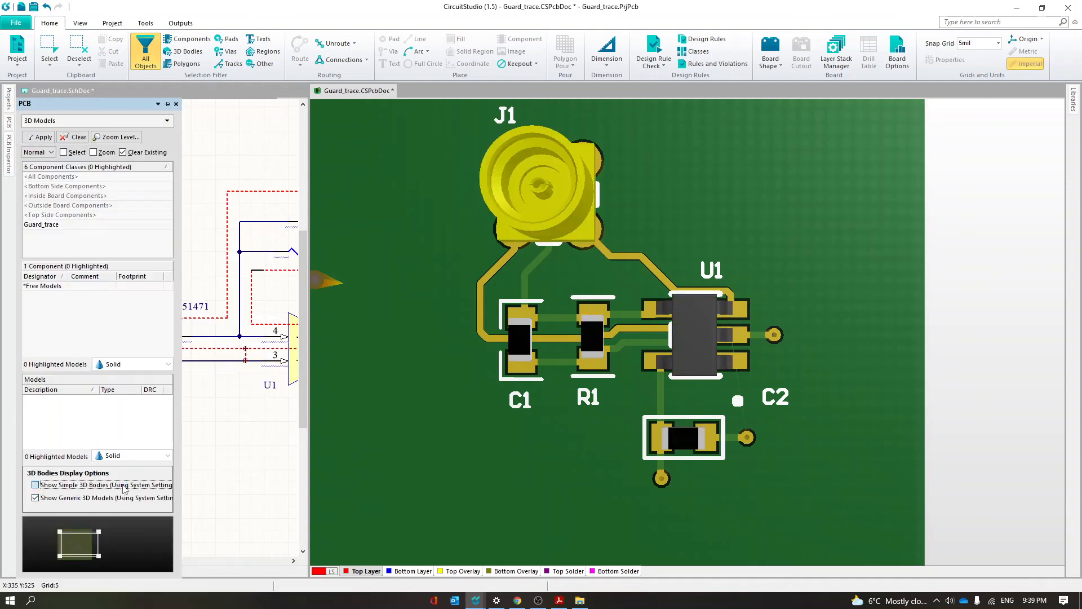
Flip the populated 3D board over and back, and frame the whole board to examine the component placement
{"action": "scroll", "coordinate": [668, 366], "scroll_direction": "down", "scroll_amount": 3, "text": "ctrl"}
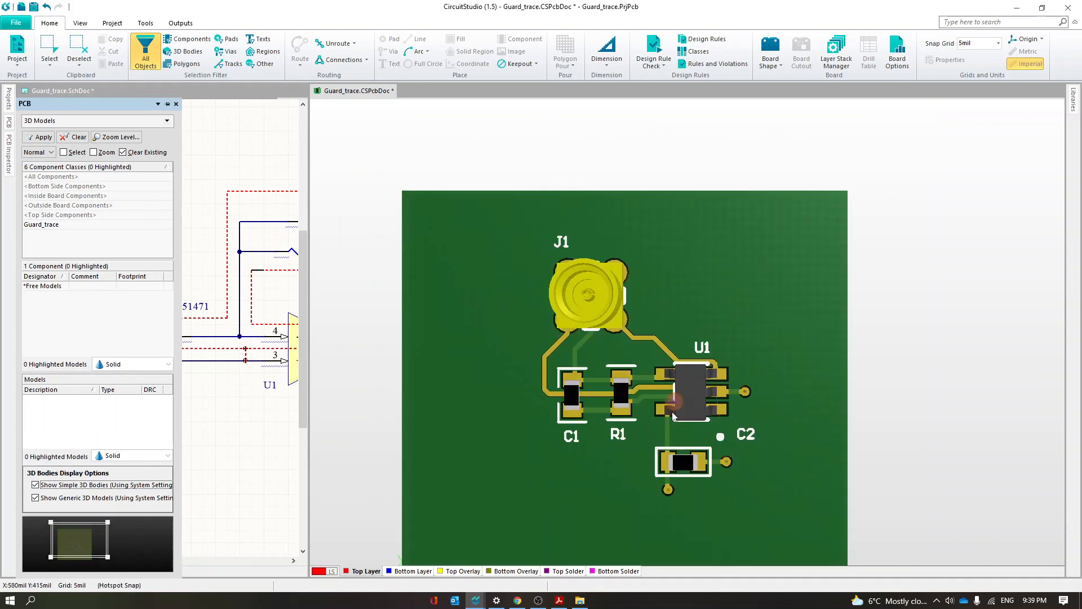
{"action": "left_click", "coordinate": [607, 340]}
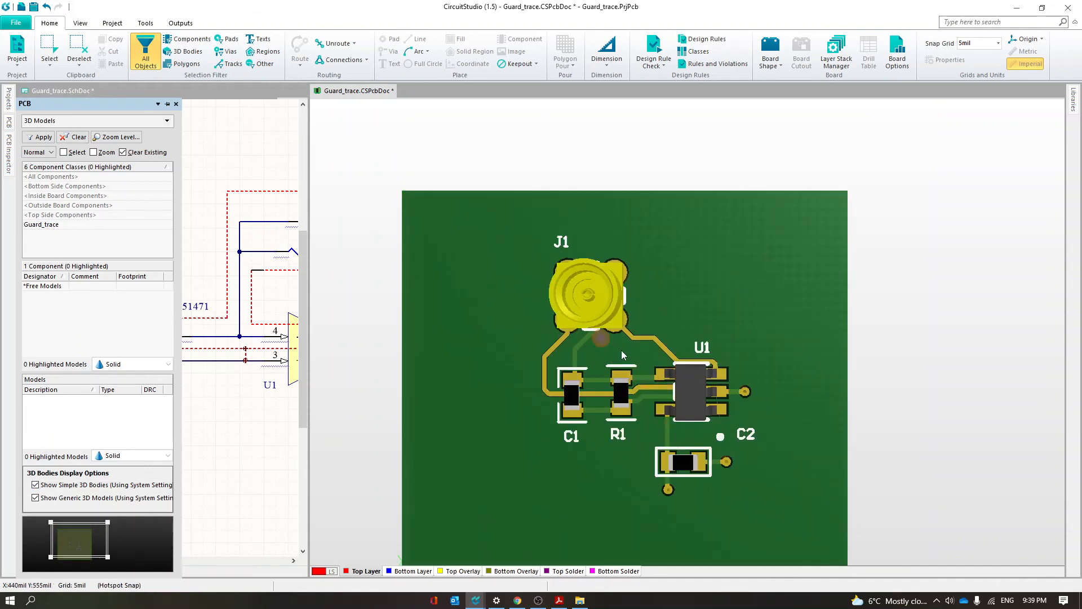
{"action": "key", "text": "ctrl+f"}
{"action": "right_click_drag", "start_coordinate": [968, 394], "coordinate": [483, 362]}
{"action": "key", "text": "ctrl+f"}
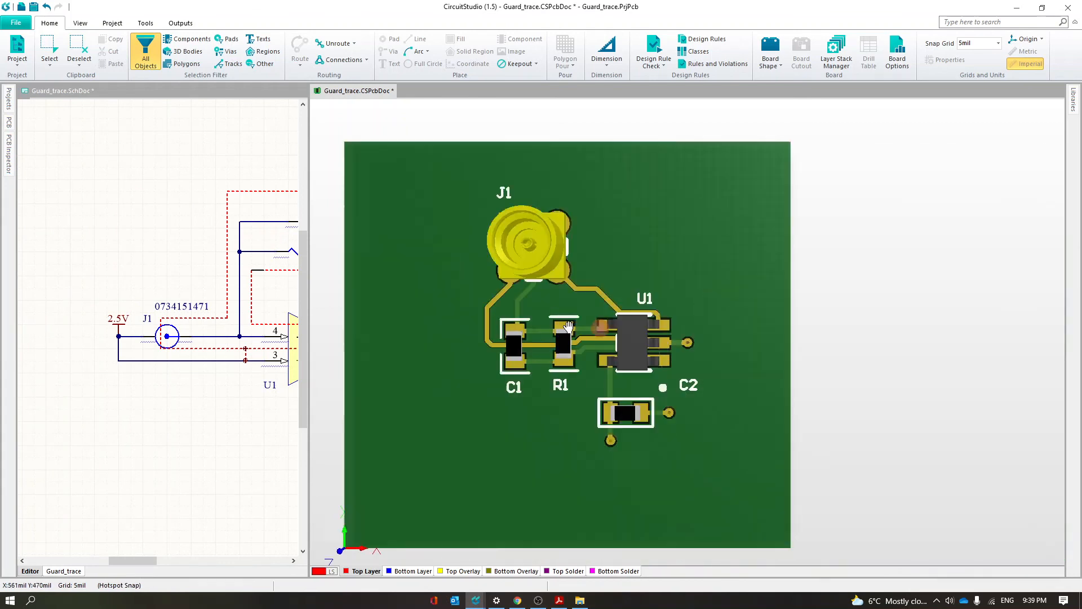
{"action": "right_click_drag", "start_coordinate": [569, 326], "coordinate": [669, 331]}
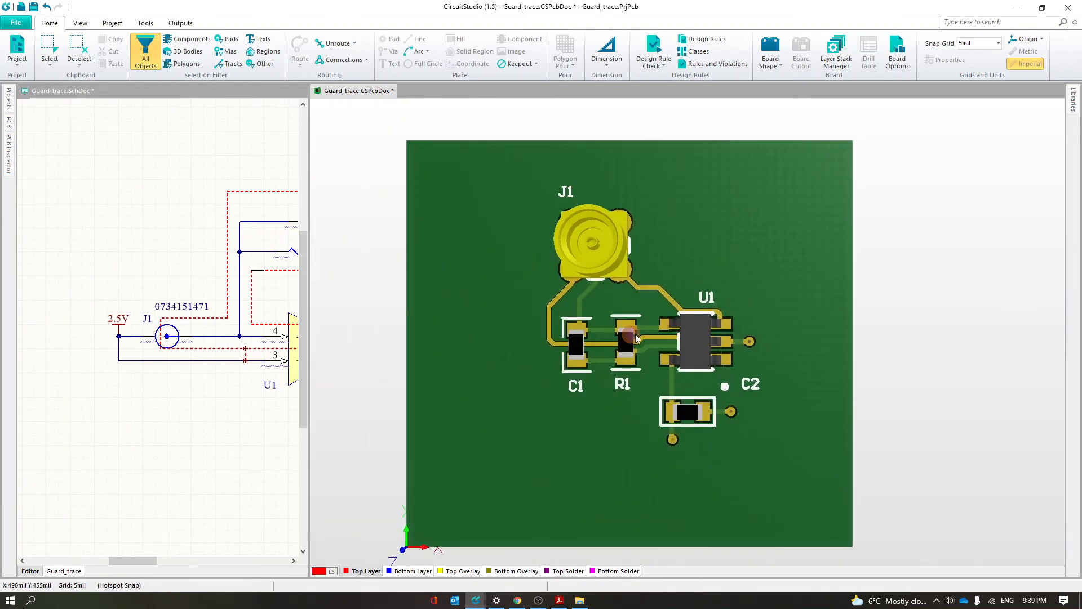